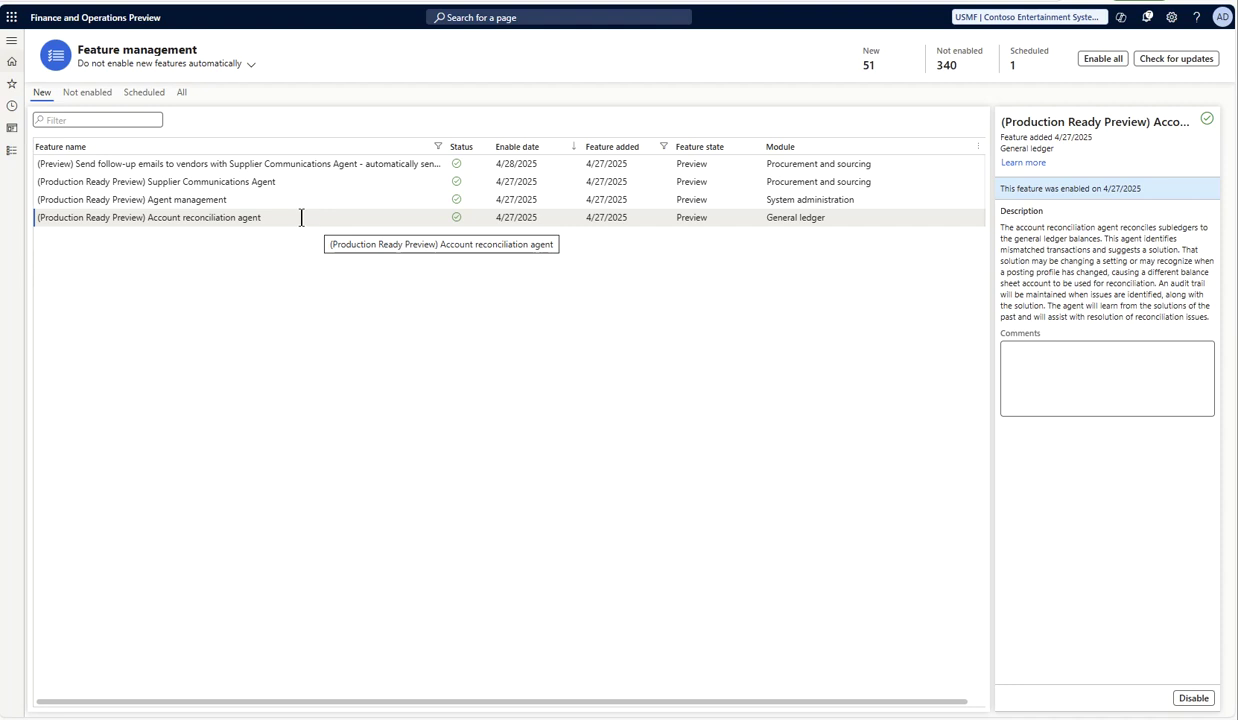
Step: Check that the Account reconciliation agent preview feature is enabled in Feature management
click(301, 217)
drag(301, 217, 135, 232)
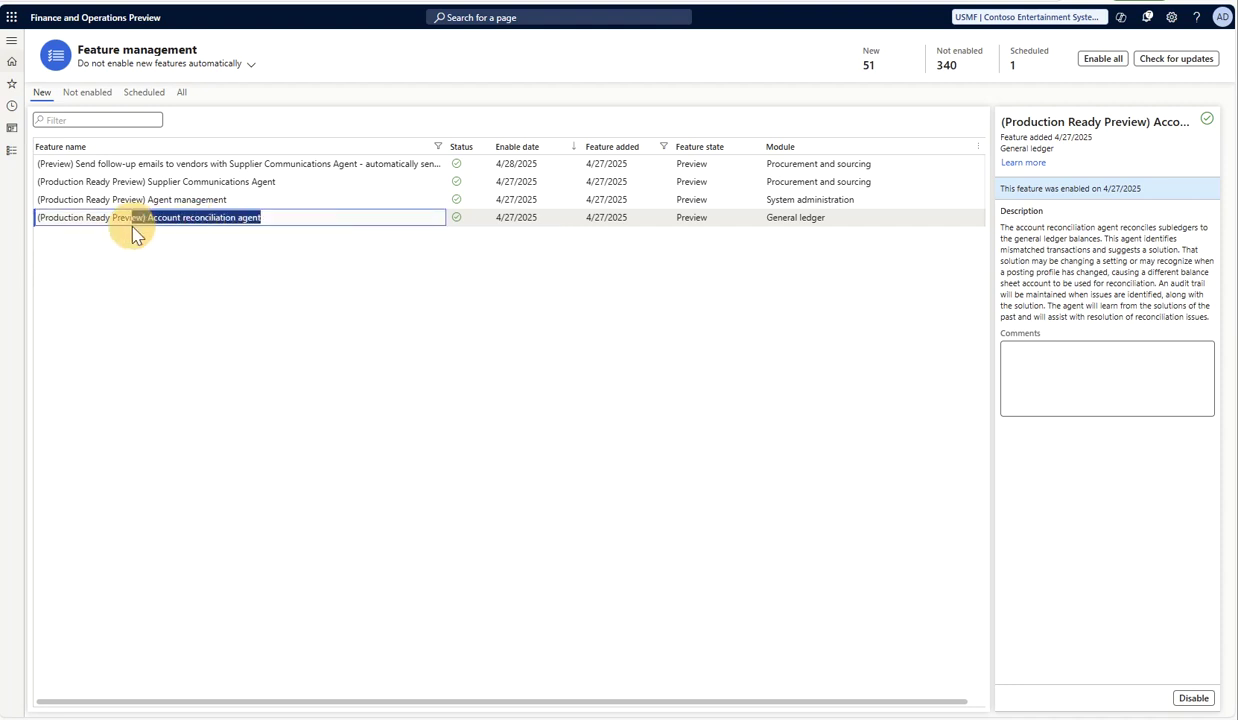
click(313, 221)
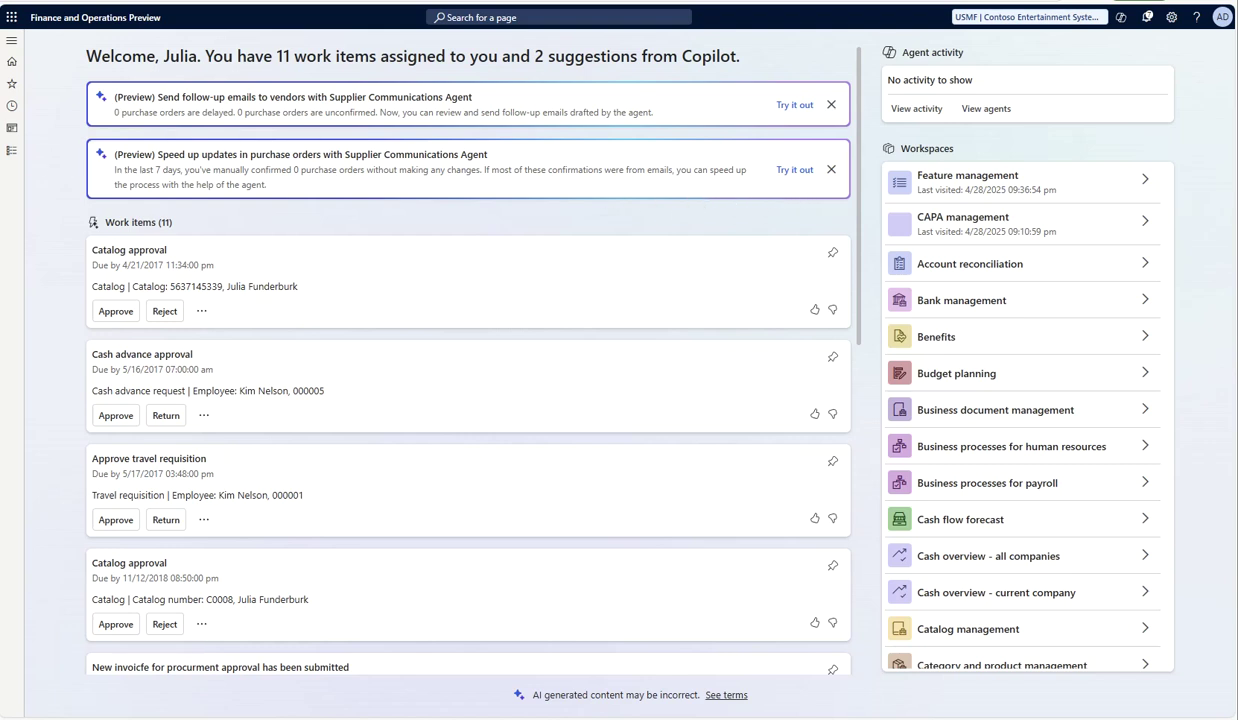
Step: Activate the agent template "Mitigation suggestions for account reconciliation" from the agent library for exceptions occurring on or after 3/1/2025
click(13, 152)
click(75, 220)
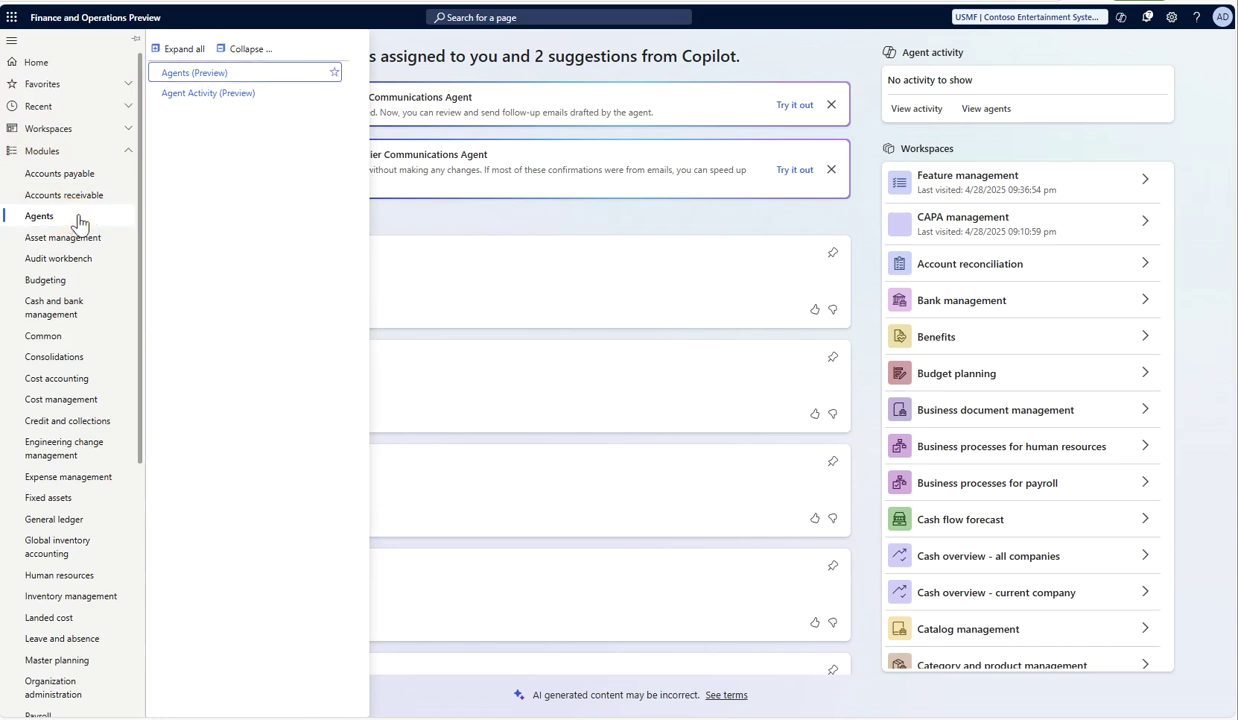
click(199, 72)
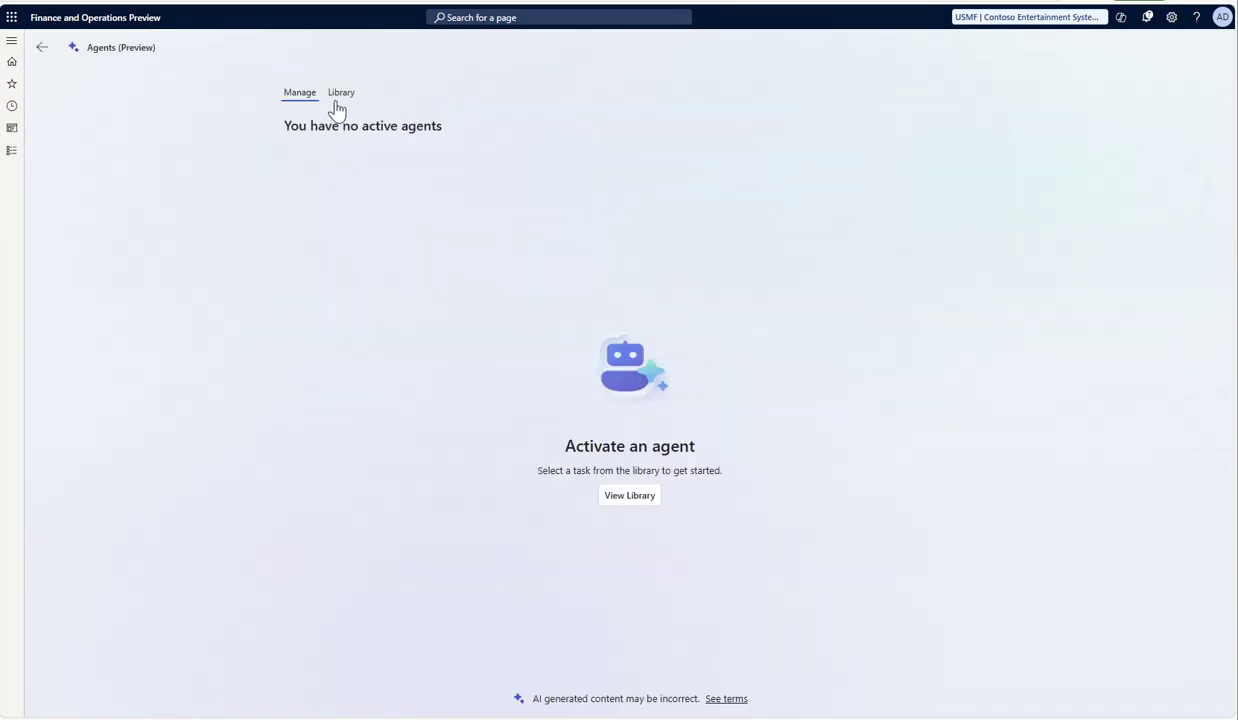
click(339, 97)
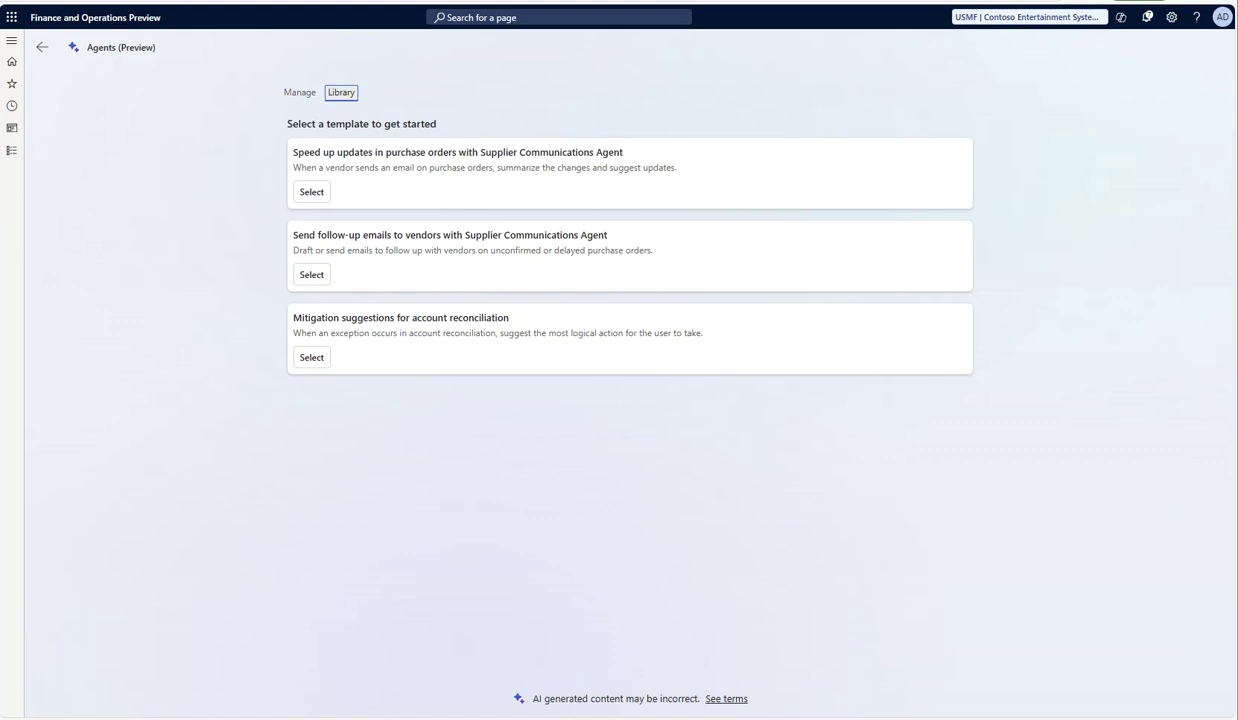
click(312, 362)
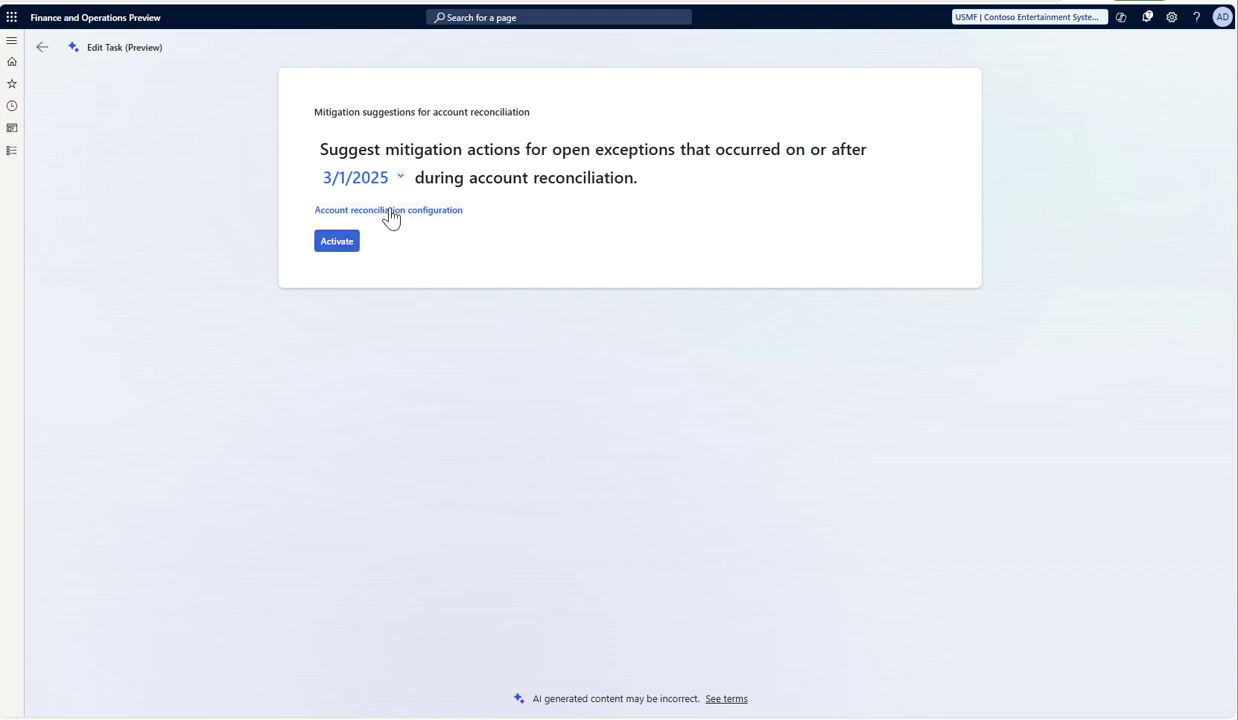
click(336, 242)
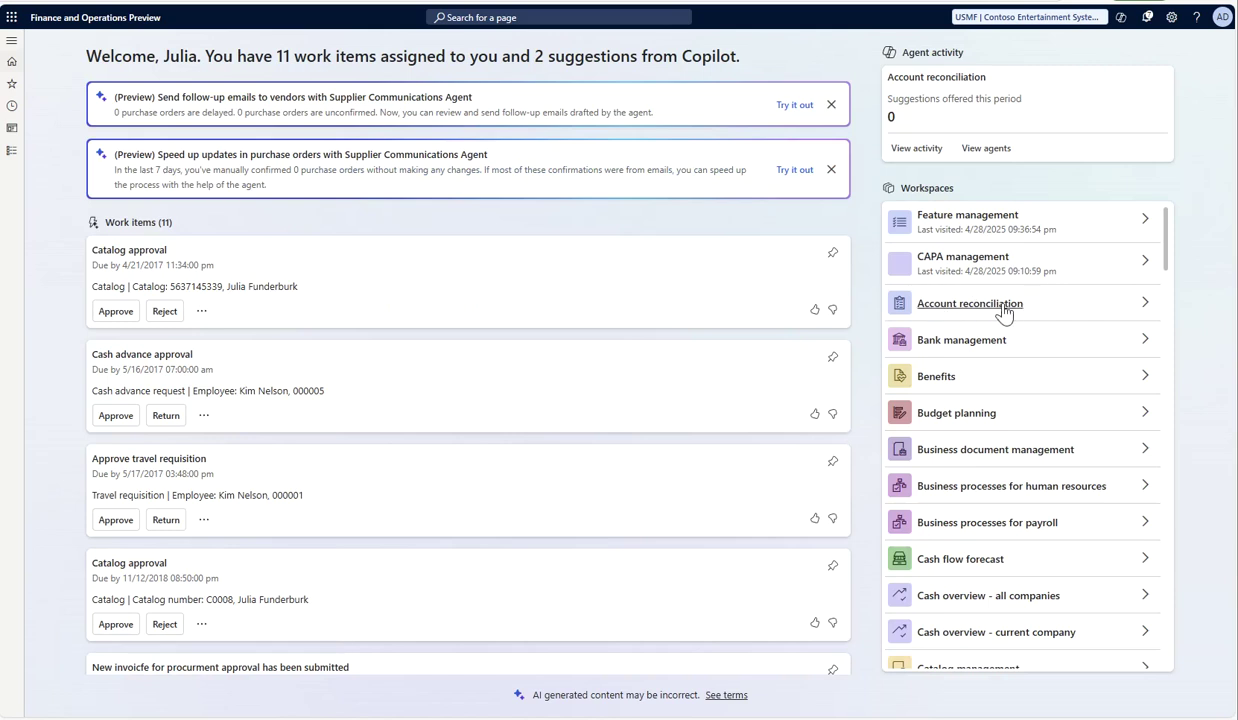
Step: From the Account reconciliation workspace, examine the configured reconciliation accounts for accounts payable, accounts receivable and bank, and return to the workspace
click(1145, 308)
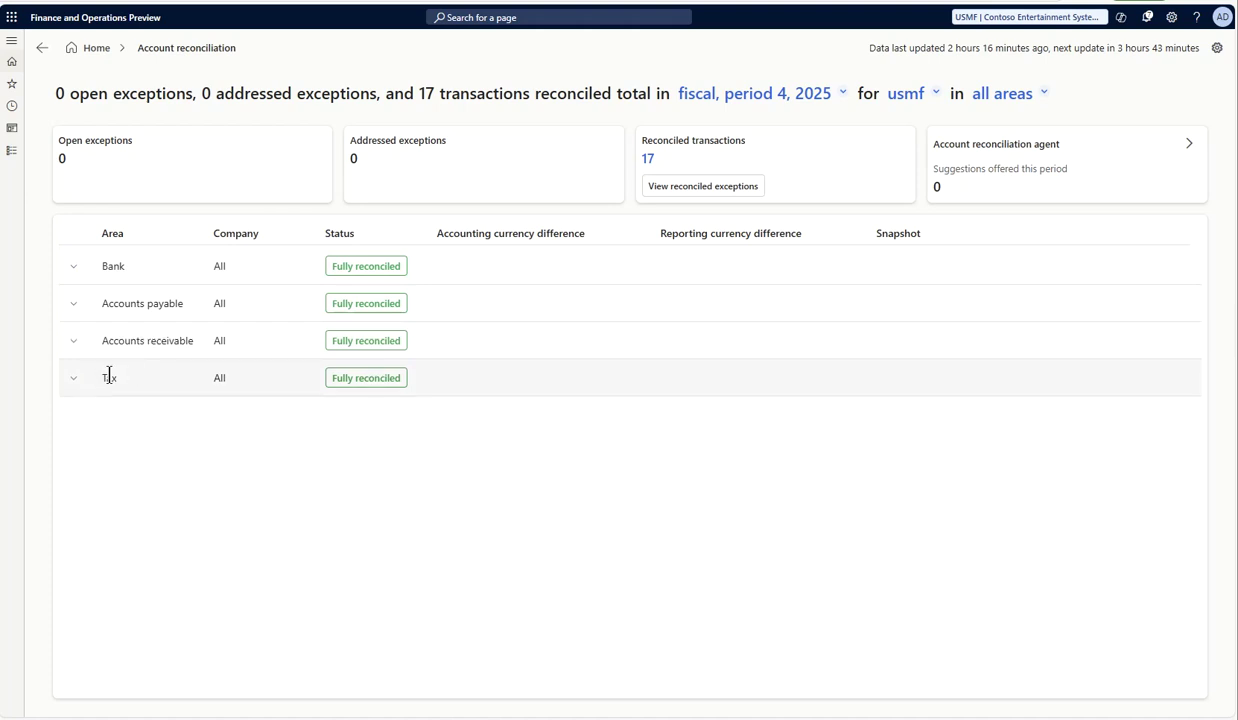
click(1217, 50)
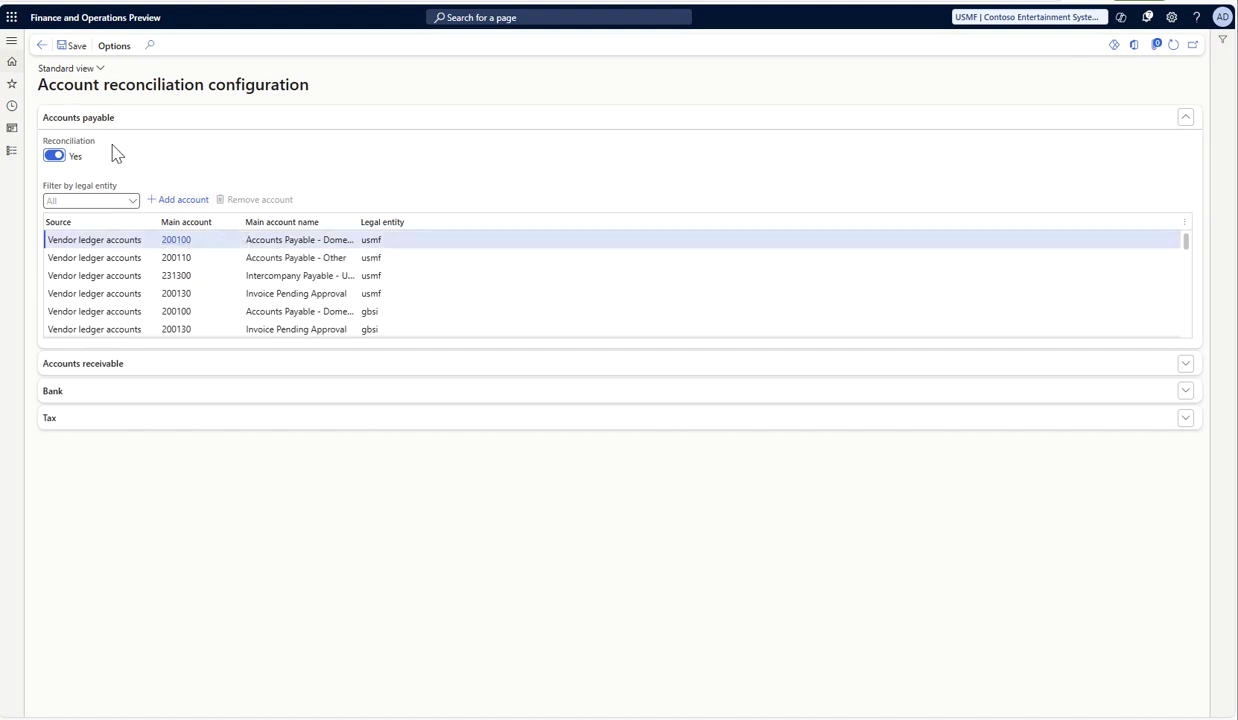
click(128, 365)
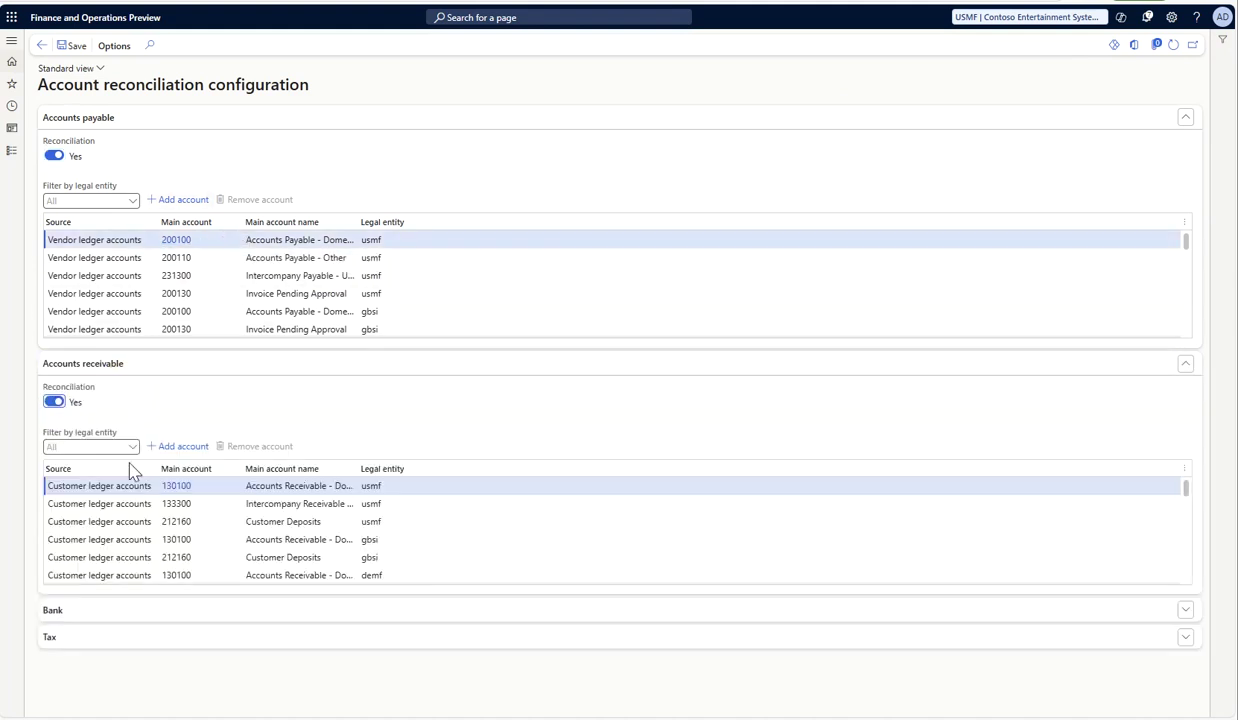
click(138, 621)
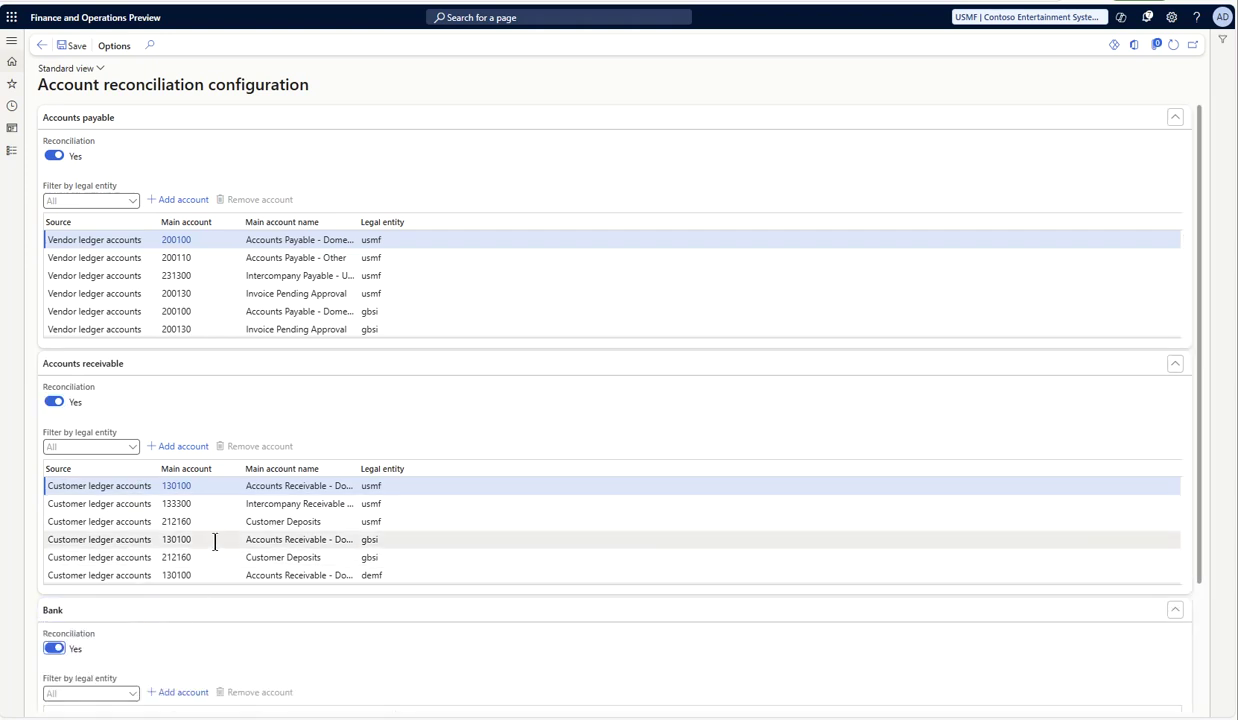
scroll(213, 540, down, 2)
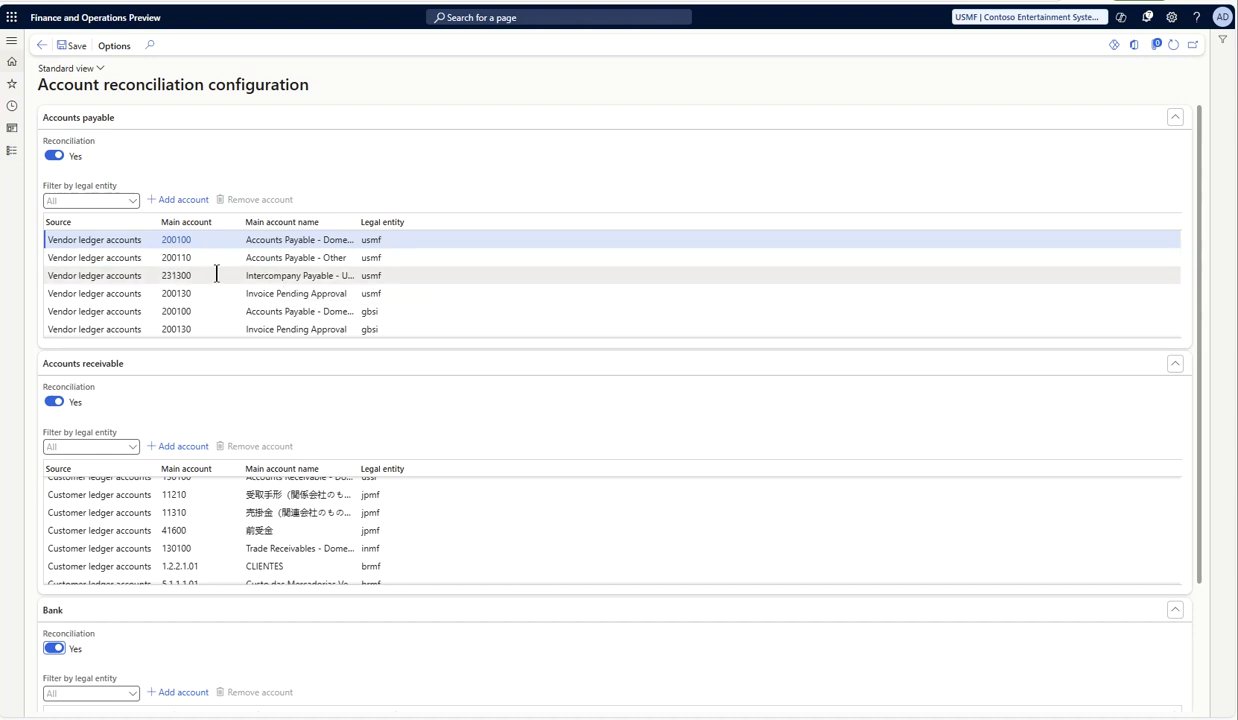
scroll(326, 272, down, 2)
scroll(326, 272, down, 4)
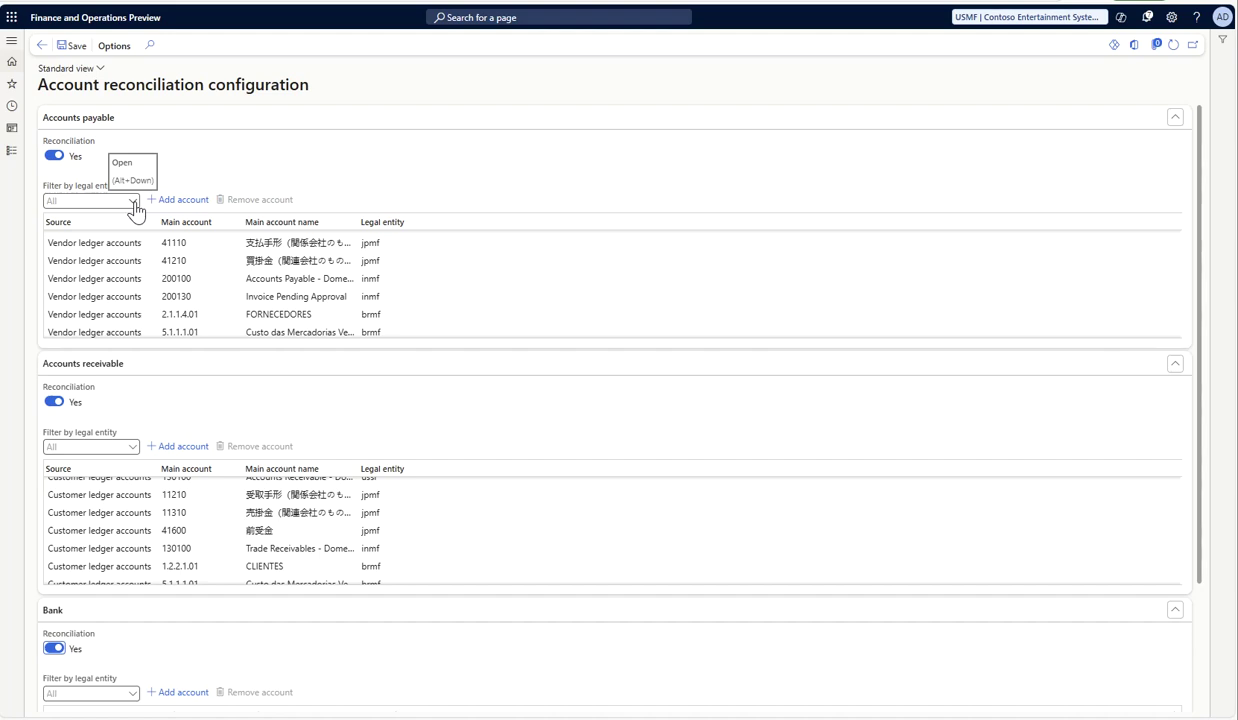
scroll(357, 462, down, 2)
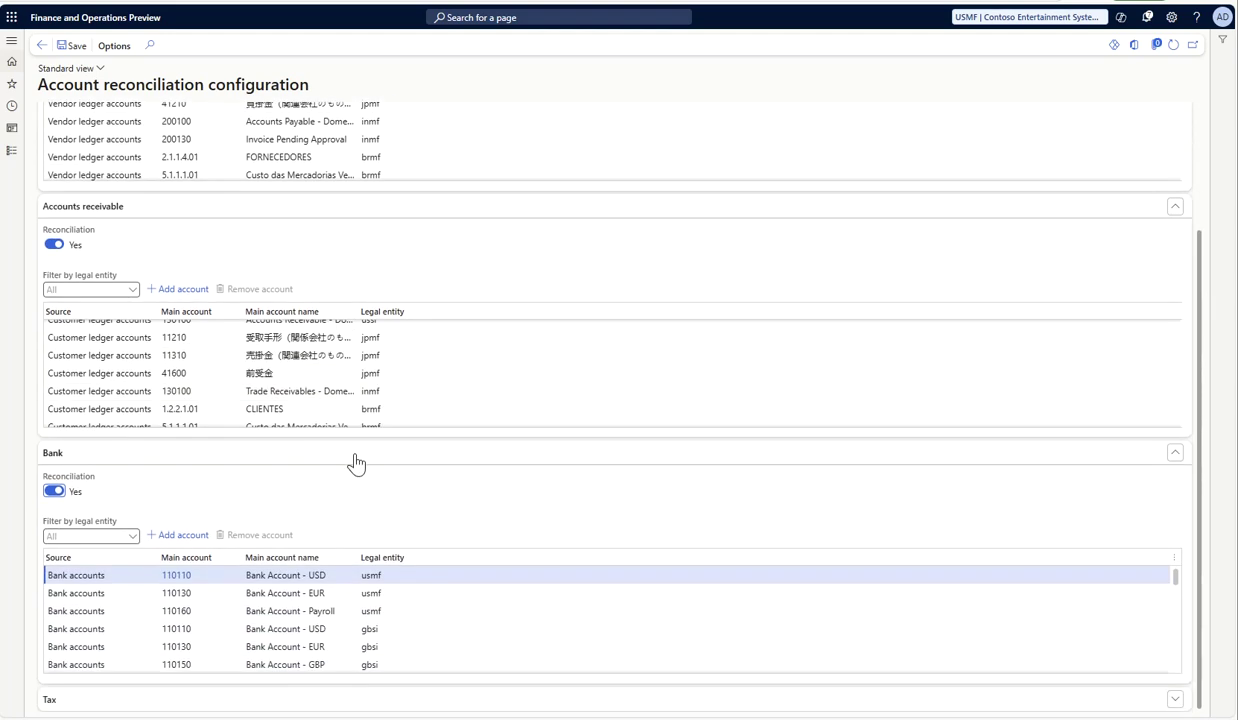
scroll(357, 462, up, 2)
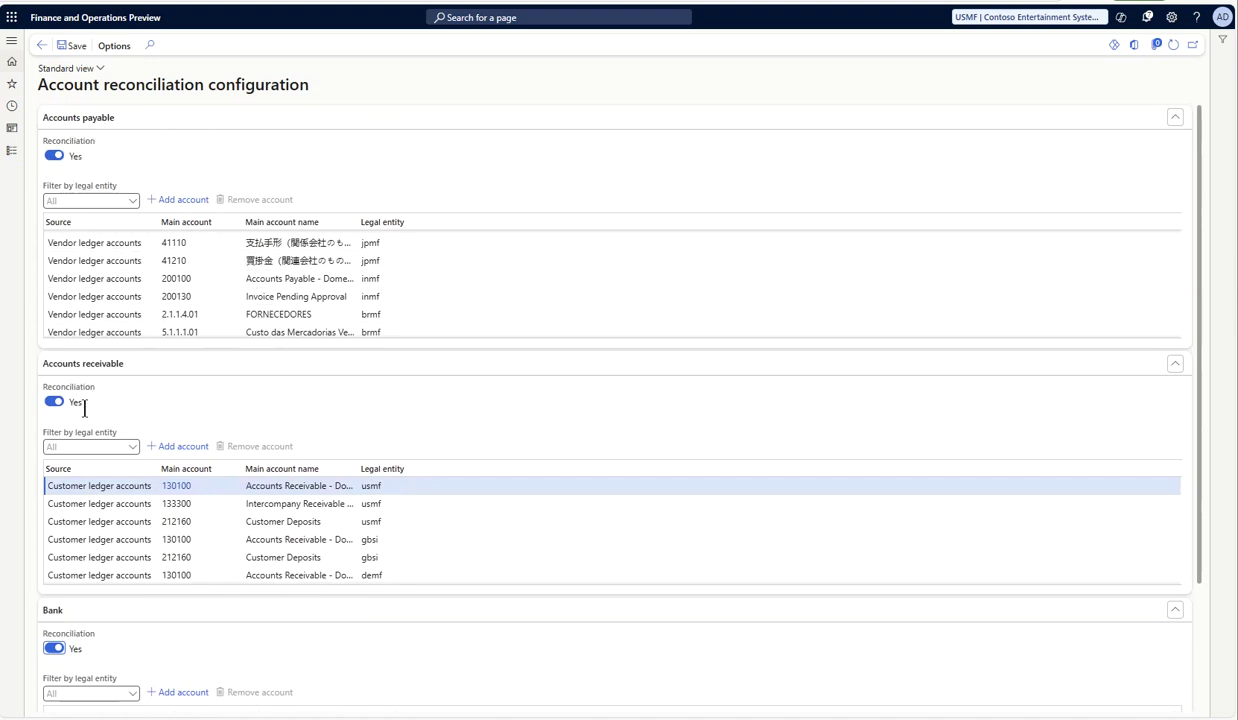
scroll(116, 589, down, 2)
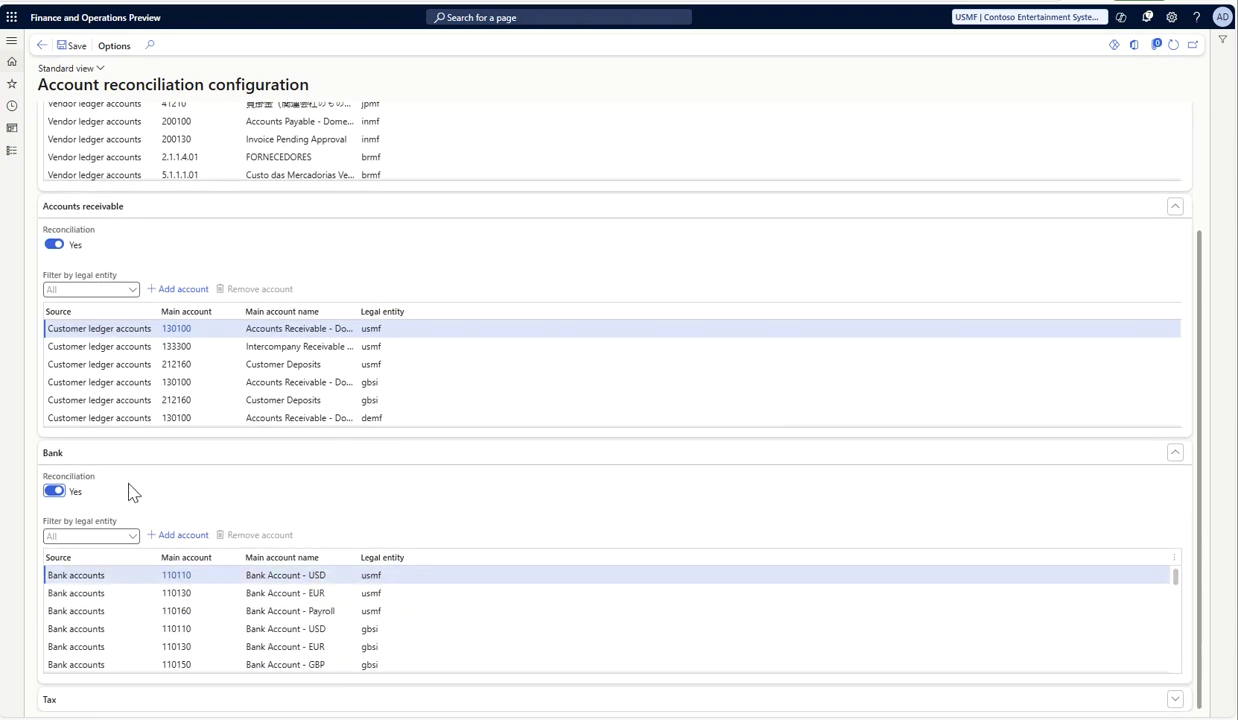
click(41, 49)
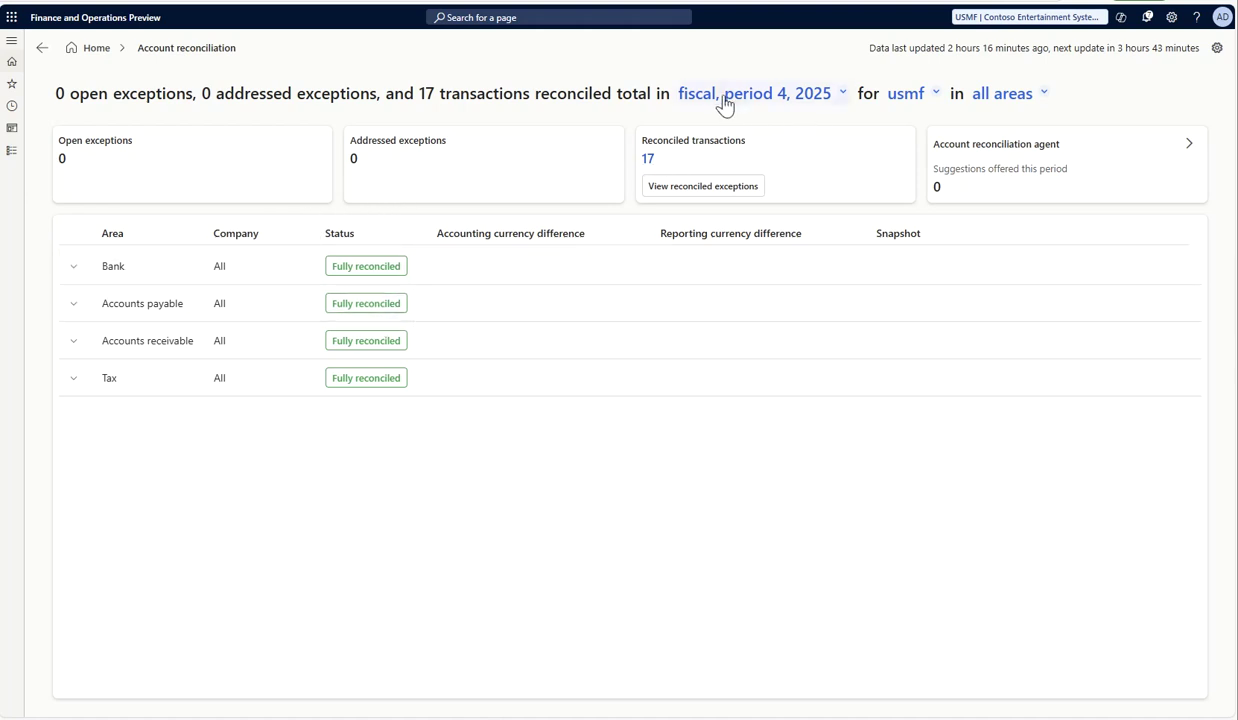
Step: View the selectable fiscal periods and reconciliation areas of the workspace, leaving both selections without applying changes
click(845, 95)
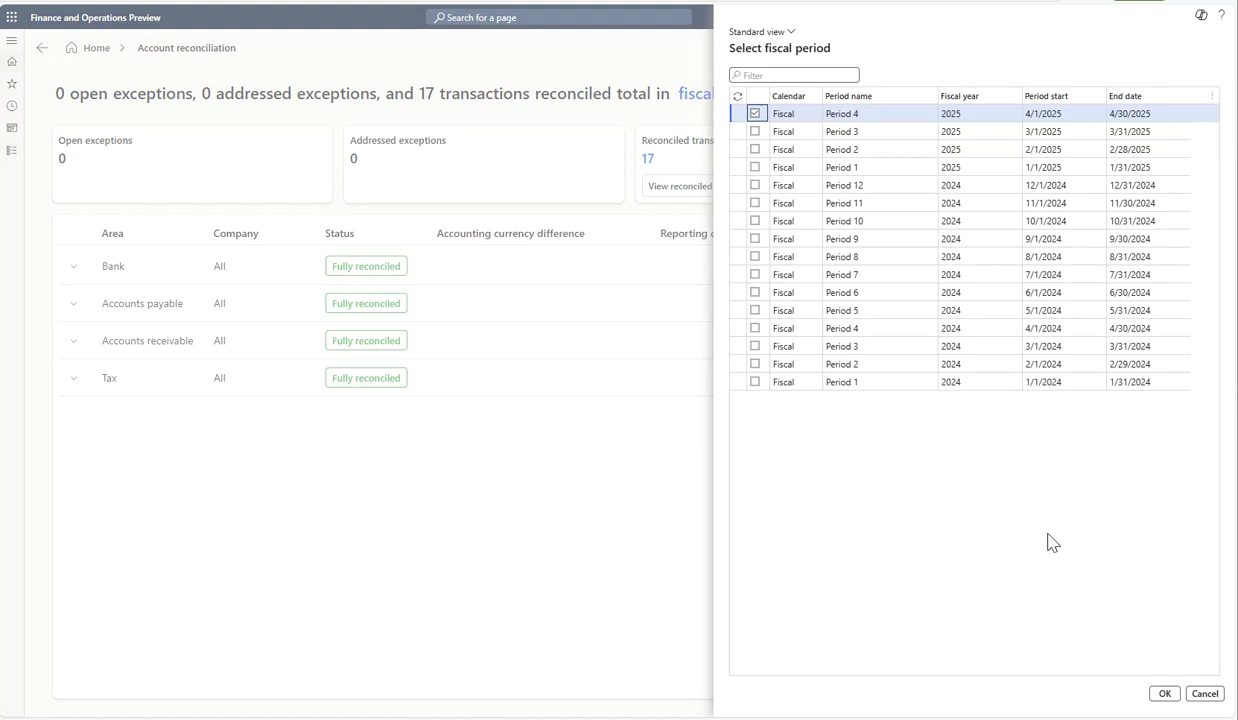
click(1204, 694)
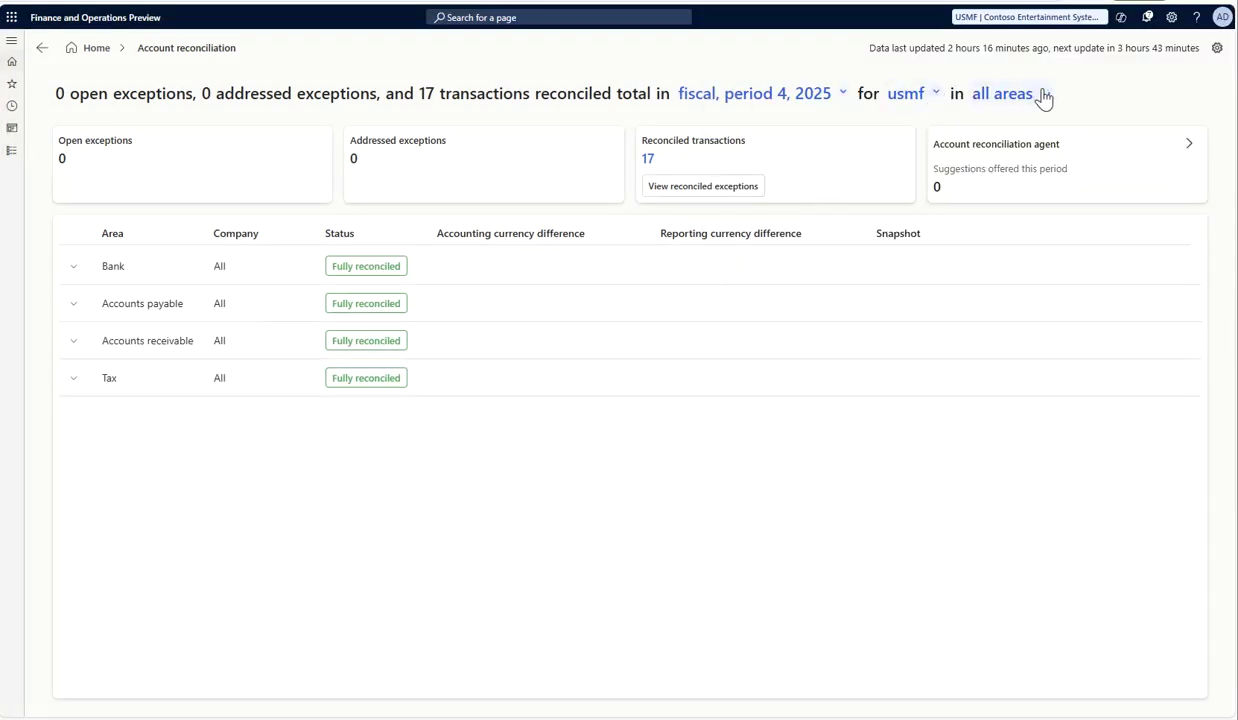
click(1002, 94)
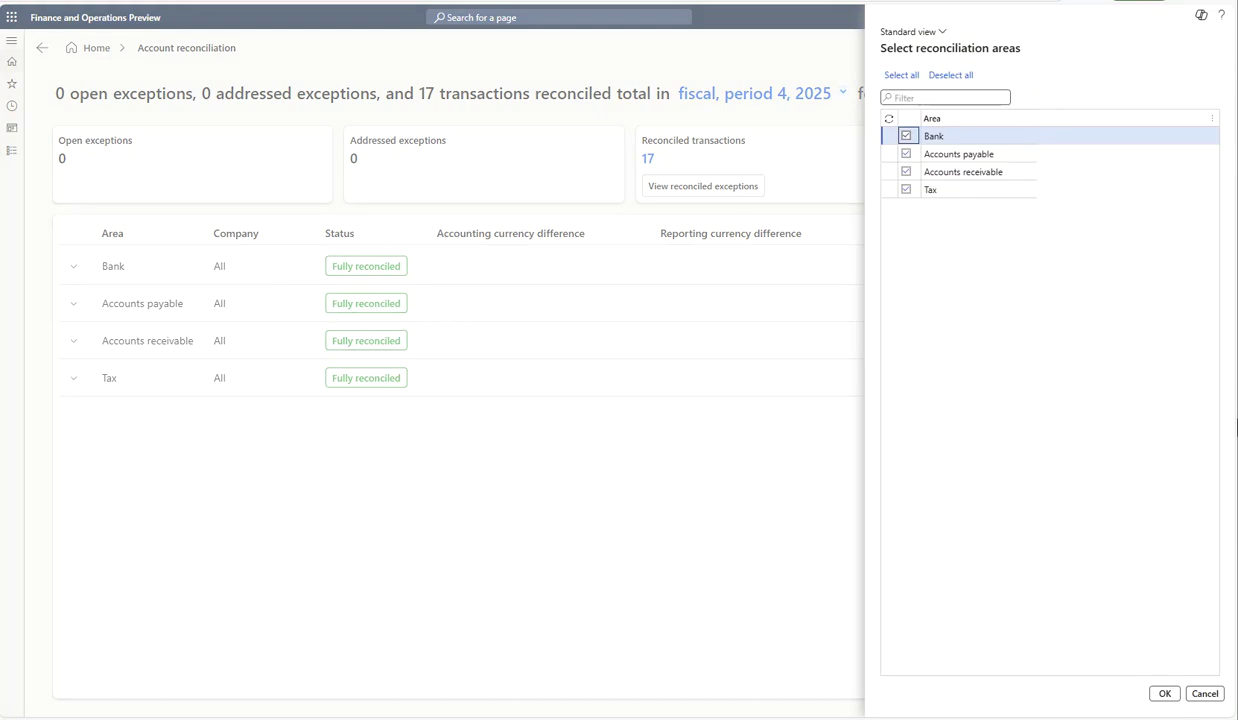
click(1203, 695)
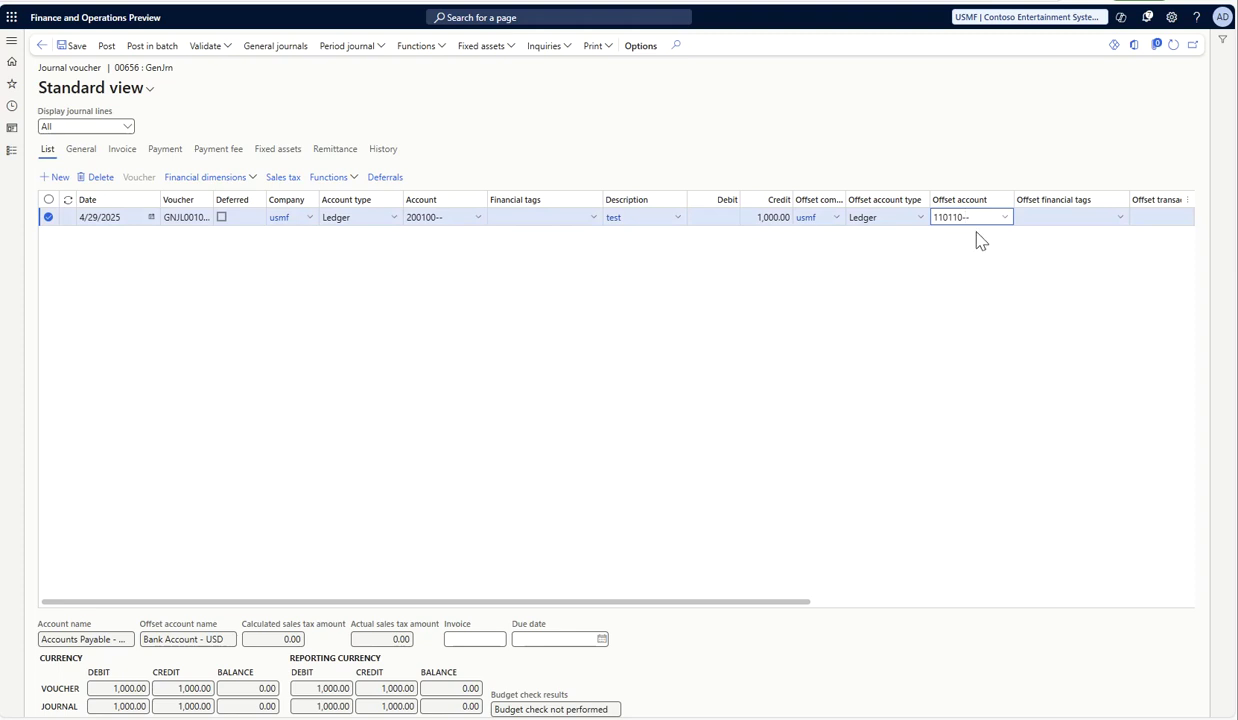
Step: Post the general journal crediting 1,000.00 to the domestic accounts payable ledger account with the USD bank ledger account as offset
click(106, 46)
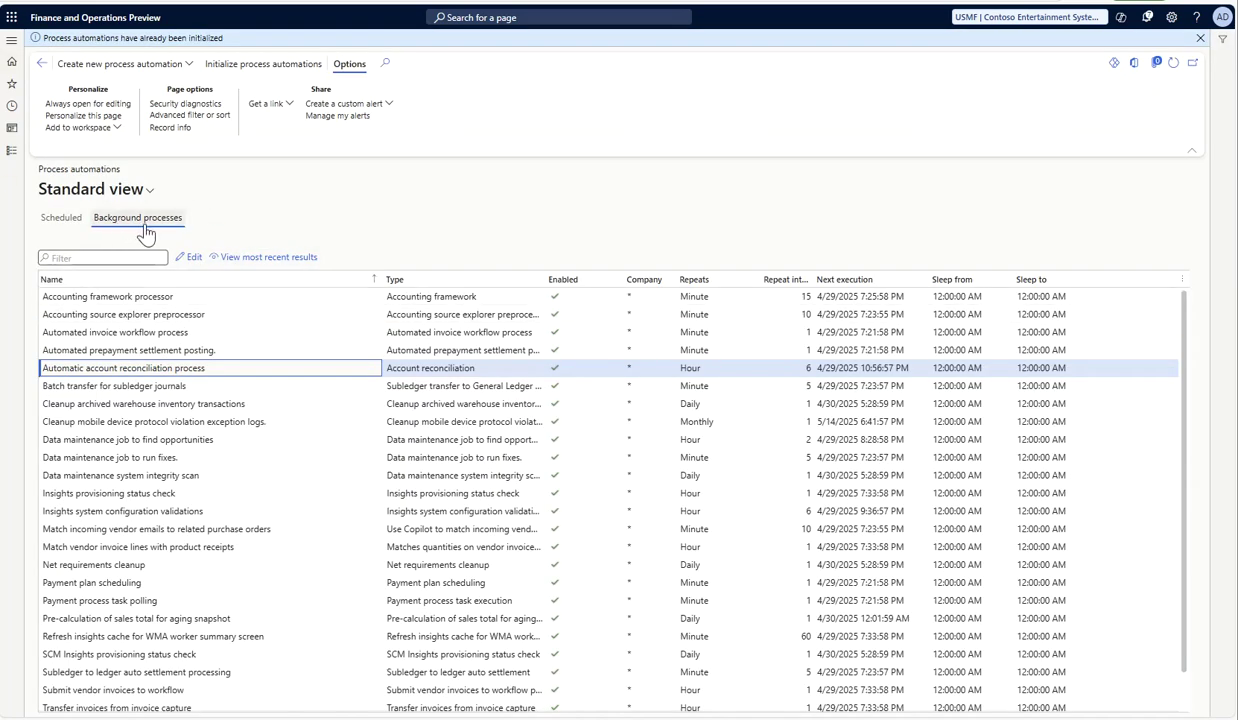
Step: Check the repeat interval of the Automatic account reconciliation process among the background process automations
drag(215, 368, 49, 365)
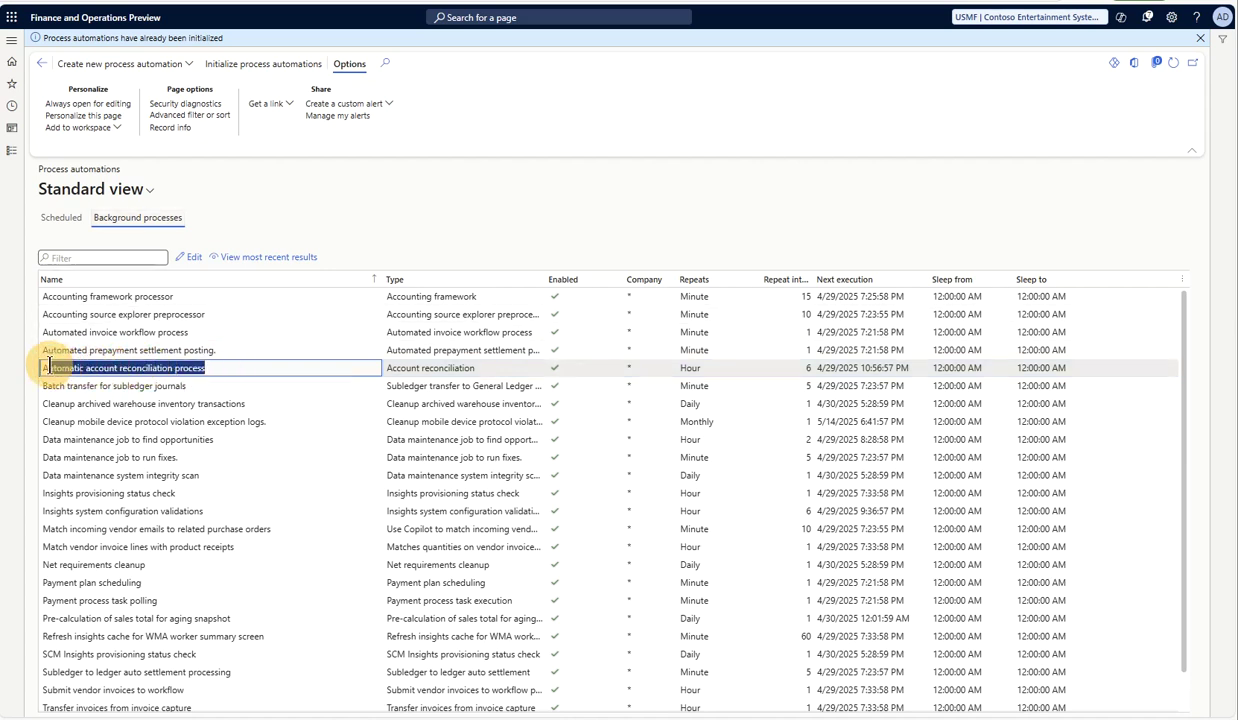
click(792, 368)
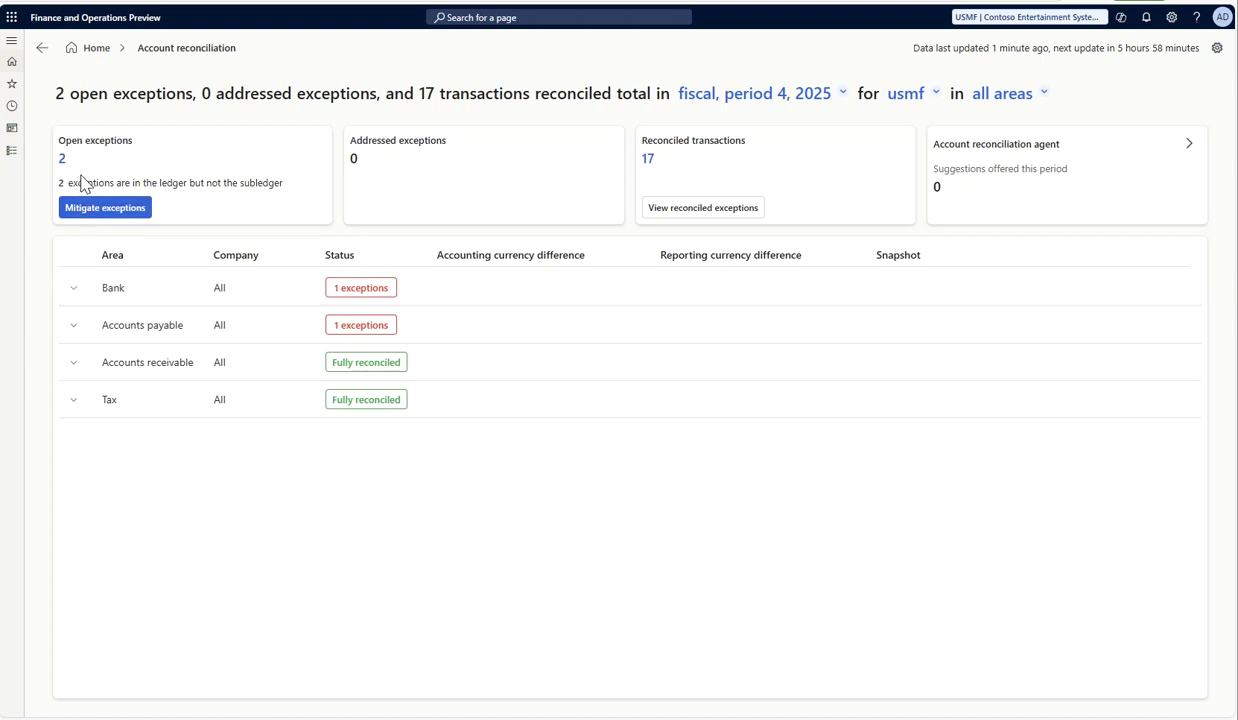
Step: Examine the bank and accounts payable exceptions by company, and inspect their ledger details and issue type for mitigation
click(75, 327)
click(75, 290)
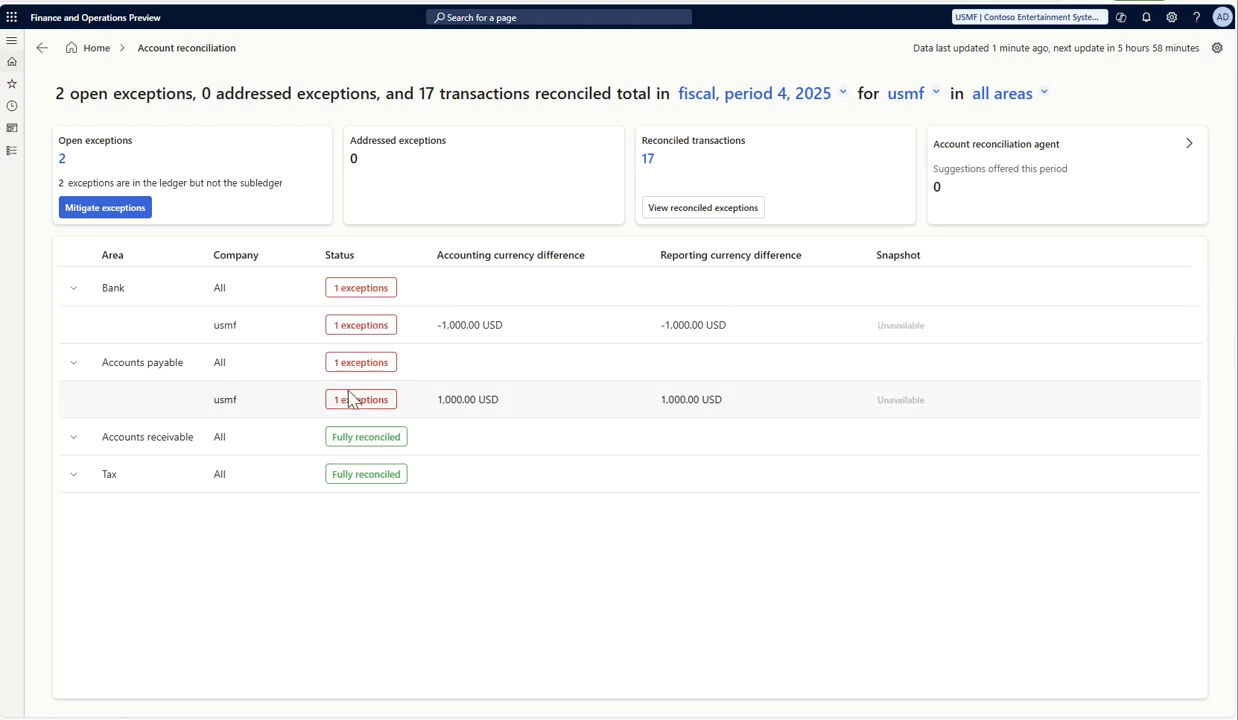
click(103, 207)
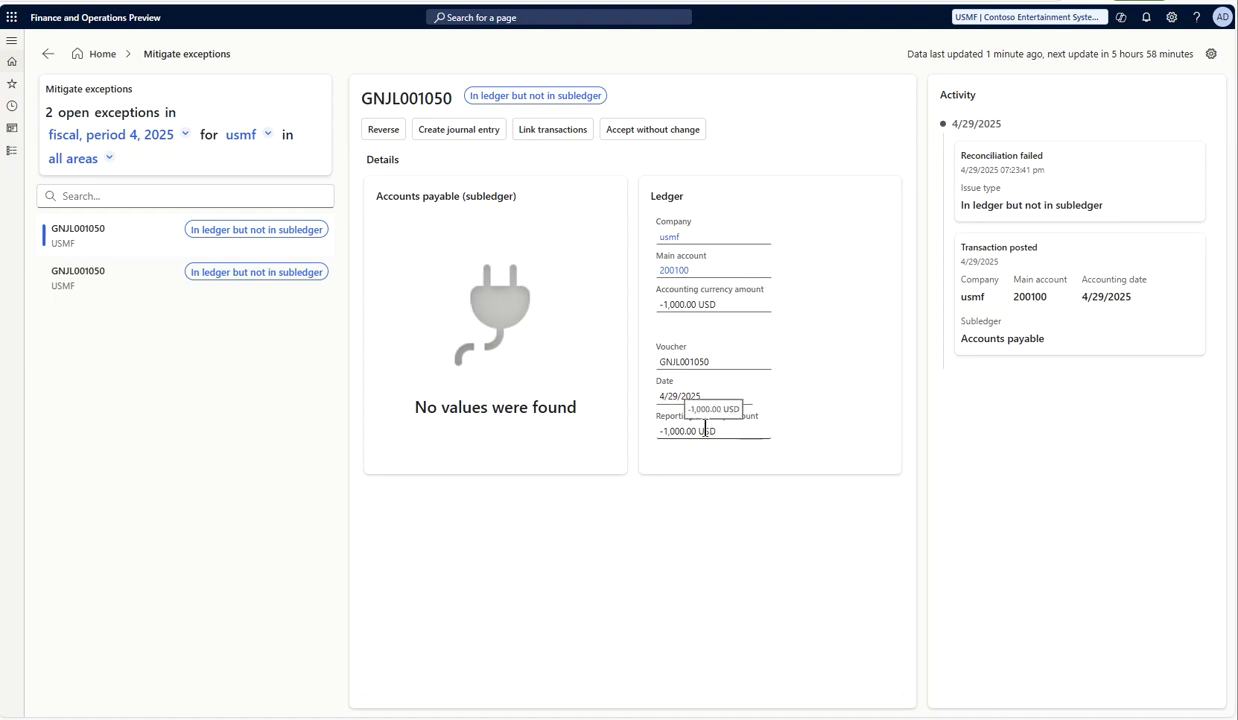
click(112, 271)
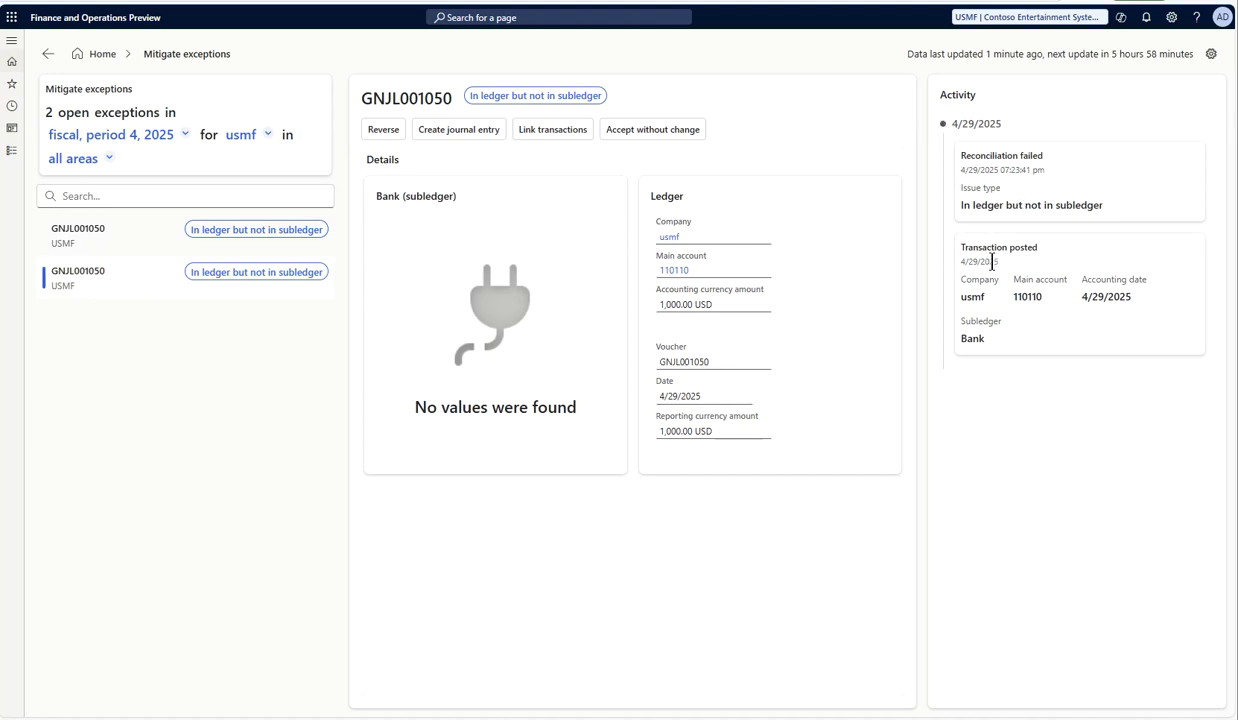
triple_click(1095, 205)
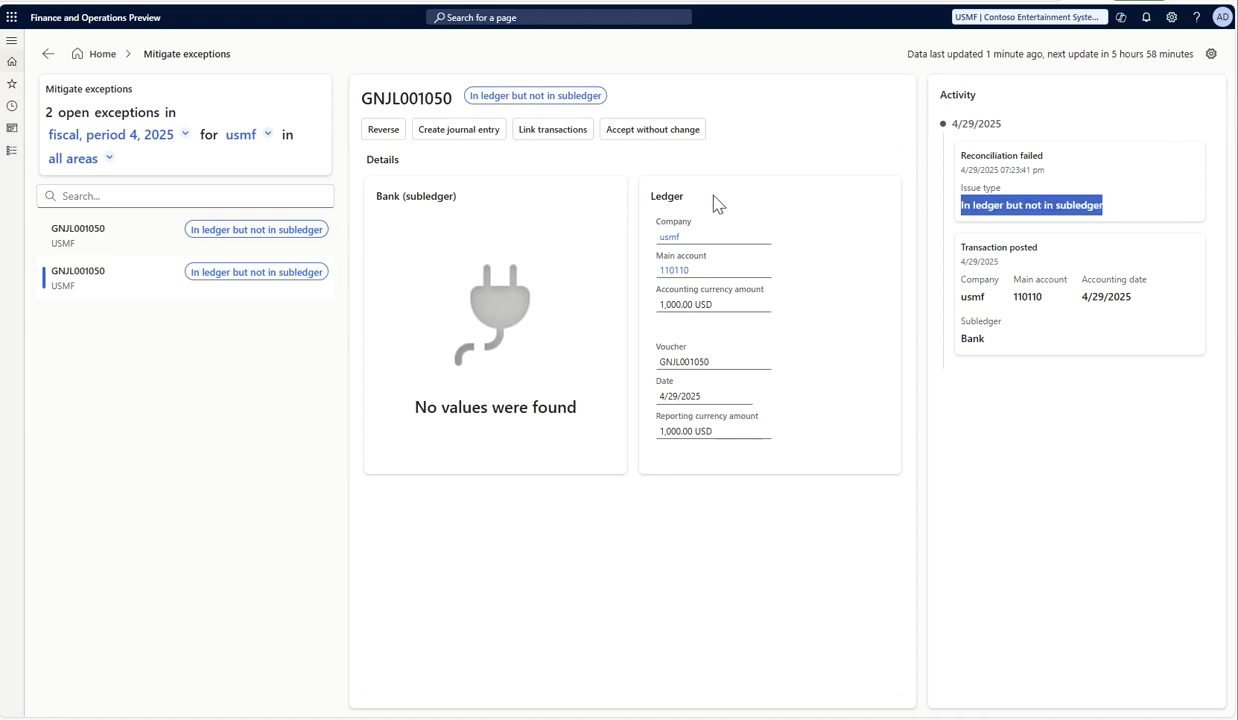
Step: Mitigate the accounts payable exception by creating a journal entry with the reason comment "test", and return to the exceptions list
click(98, 240)
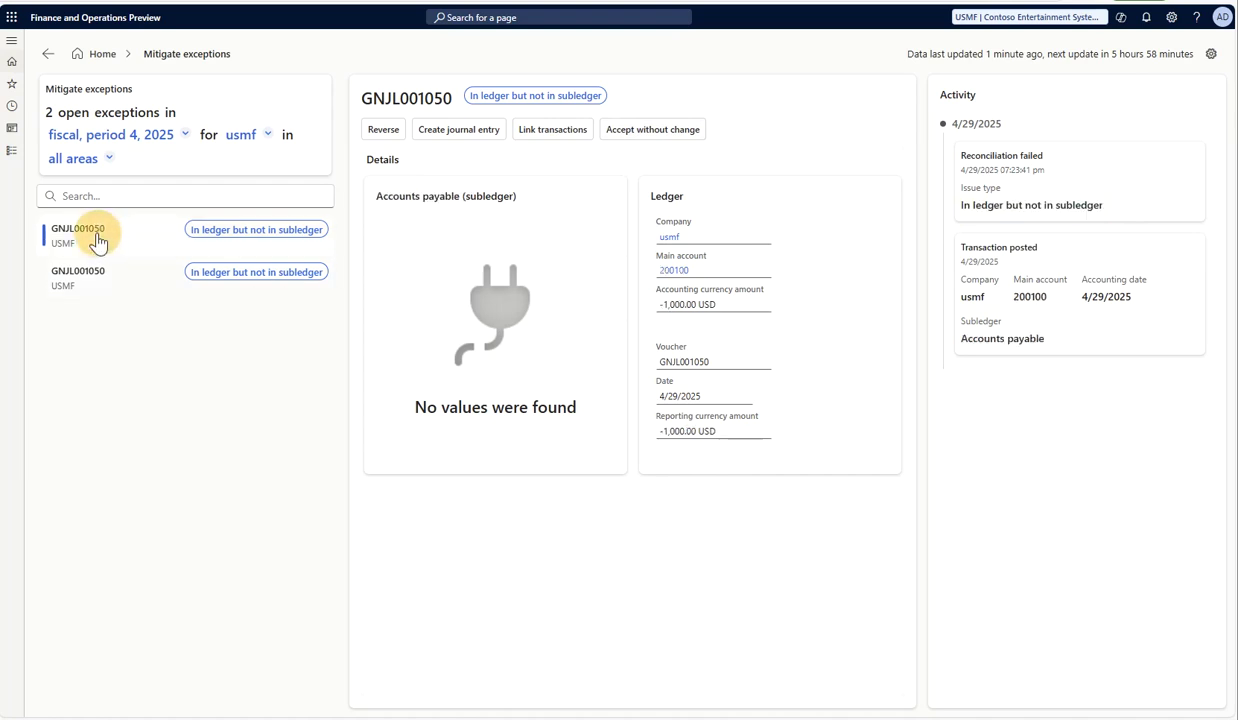
click(236, 243)
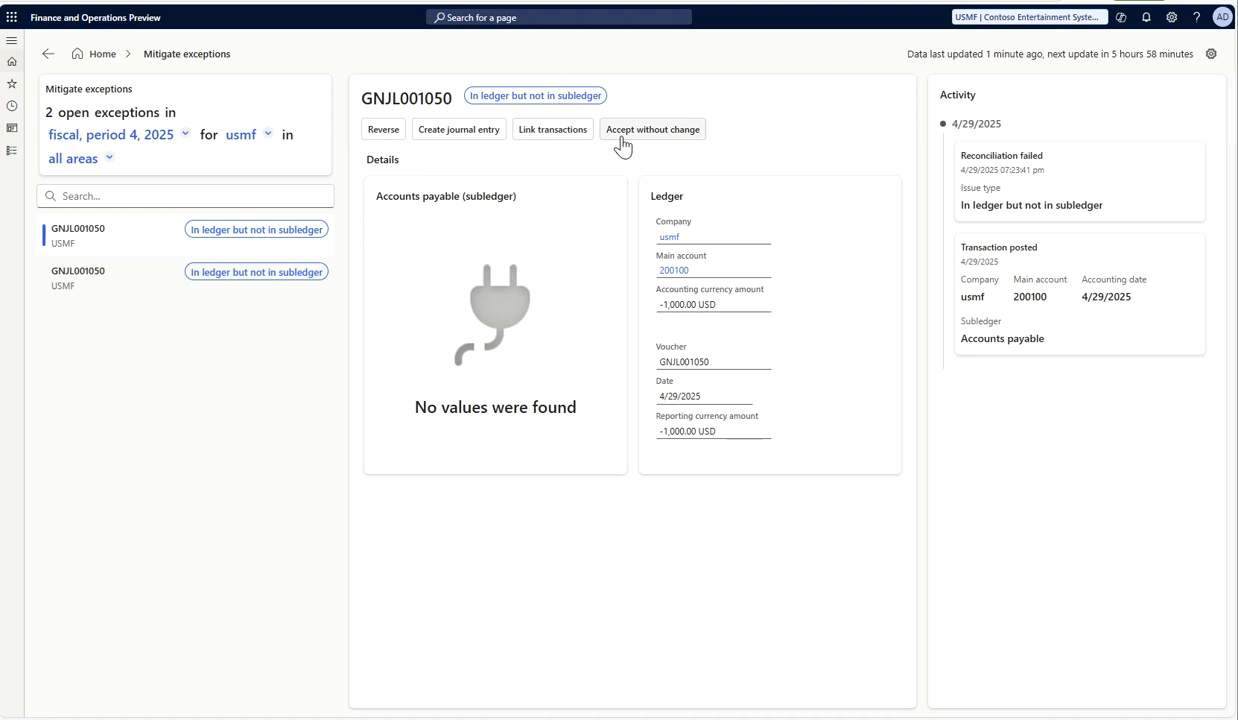
click(459, 133)
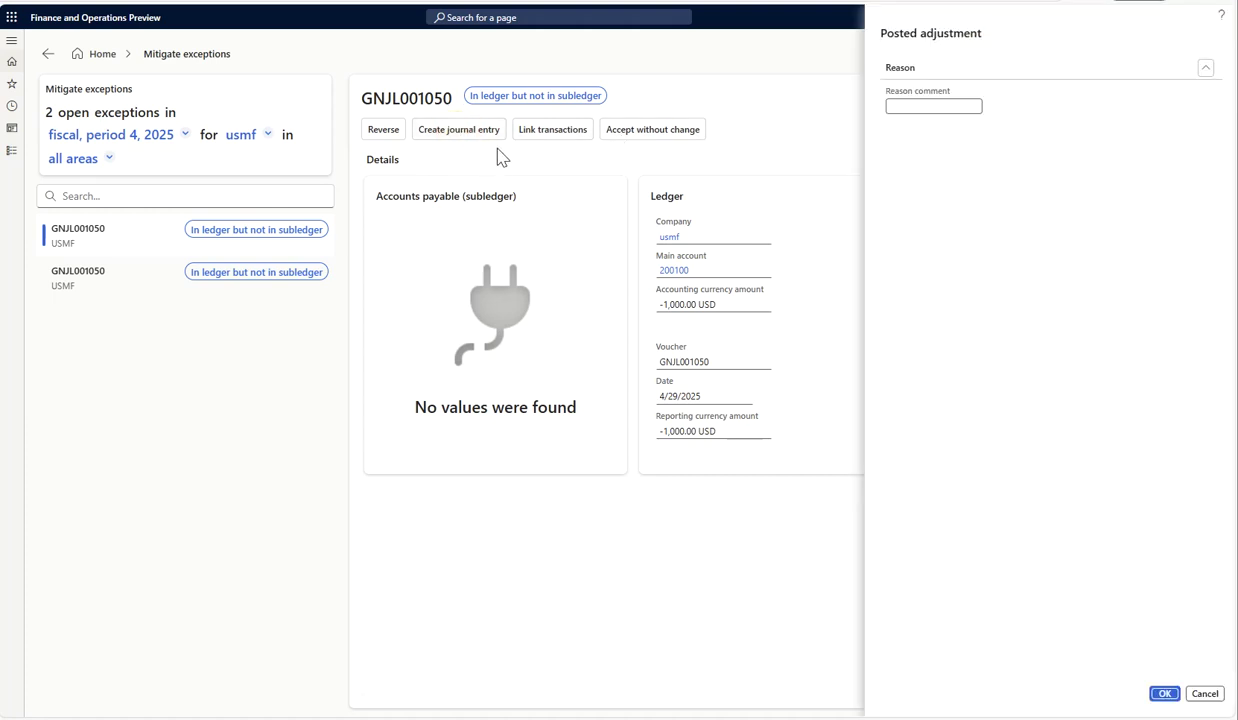
click(921, 108)
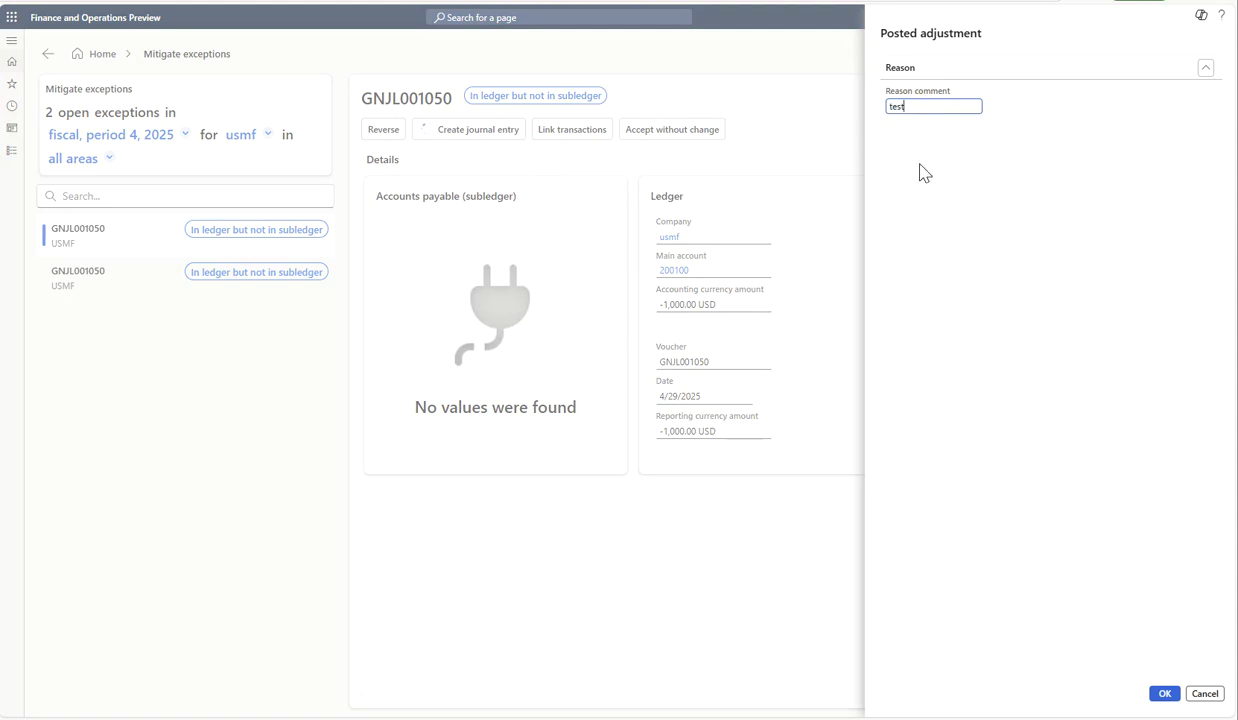
click(1165, 695)
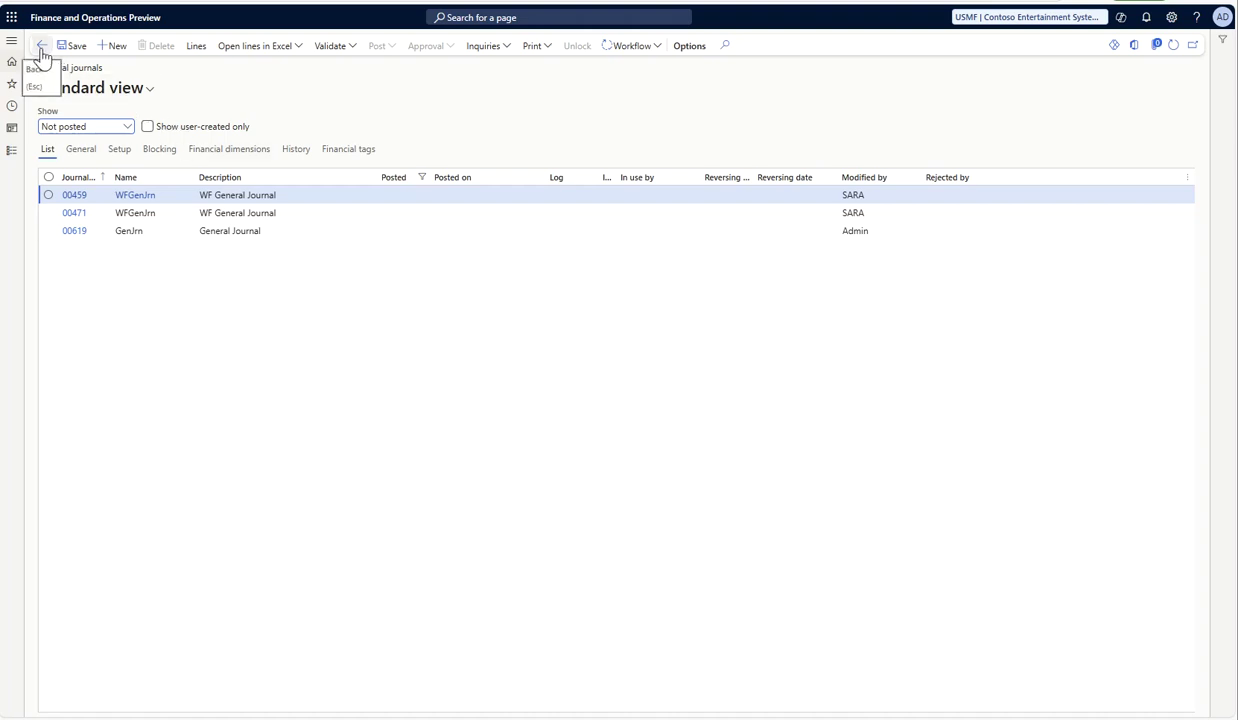
click(41, 47)
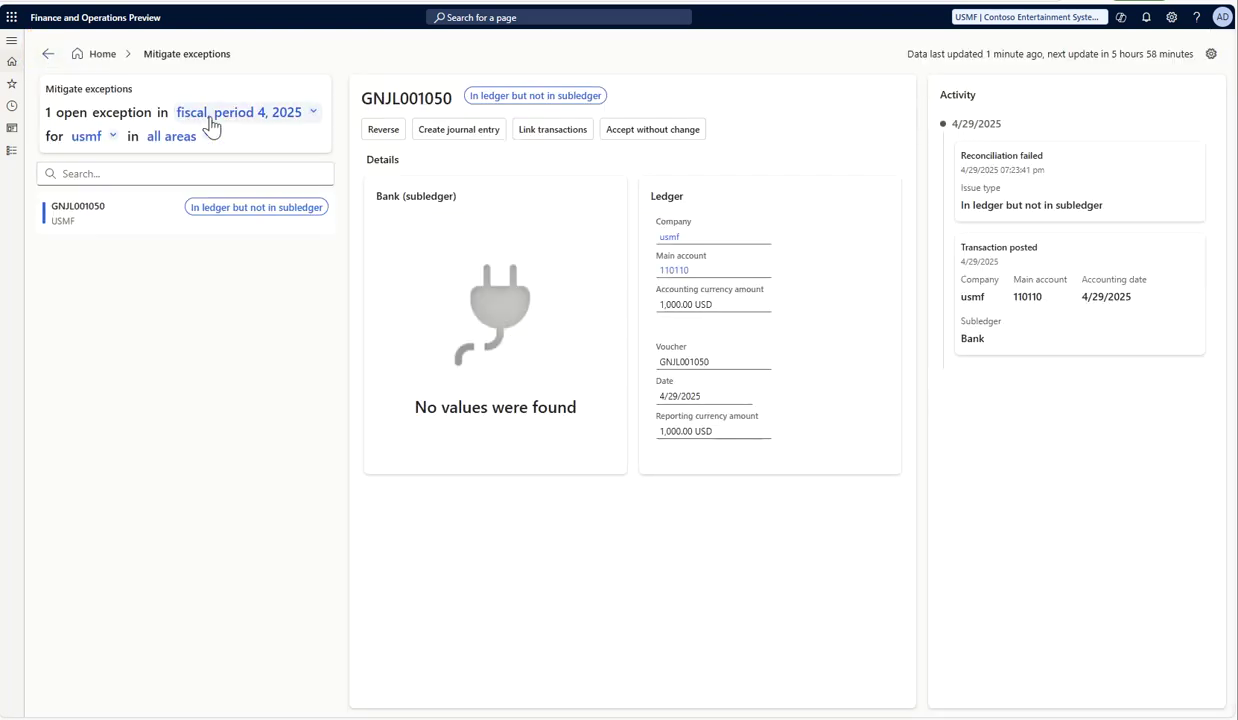
Step: Review the addressed accounts payable exception's subledger, ledger and activity details, and return to the Account reconciliation workspace
click(102, 54)
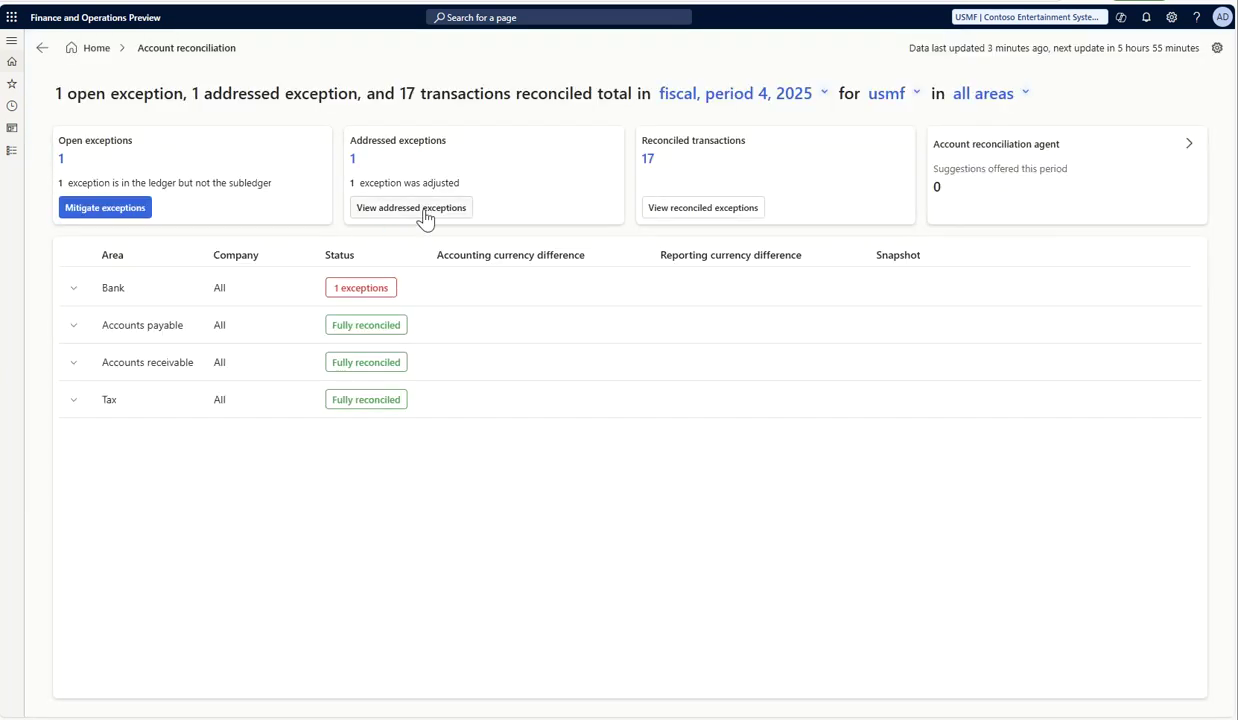
click(425, 212)
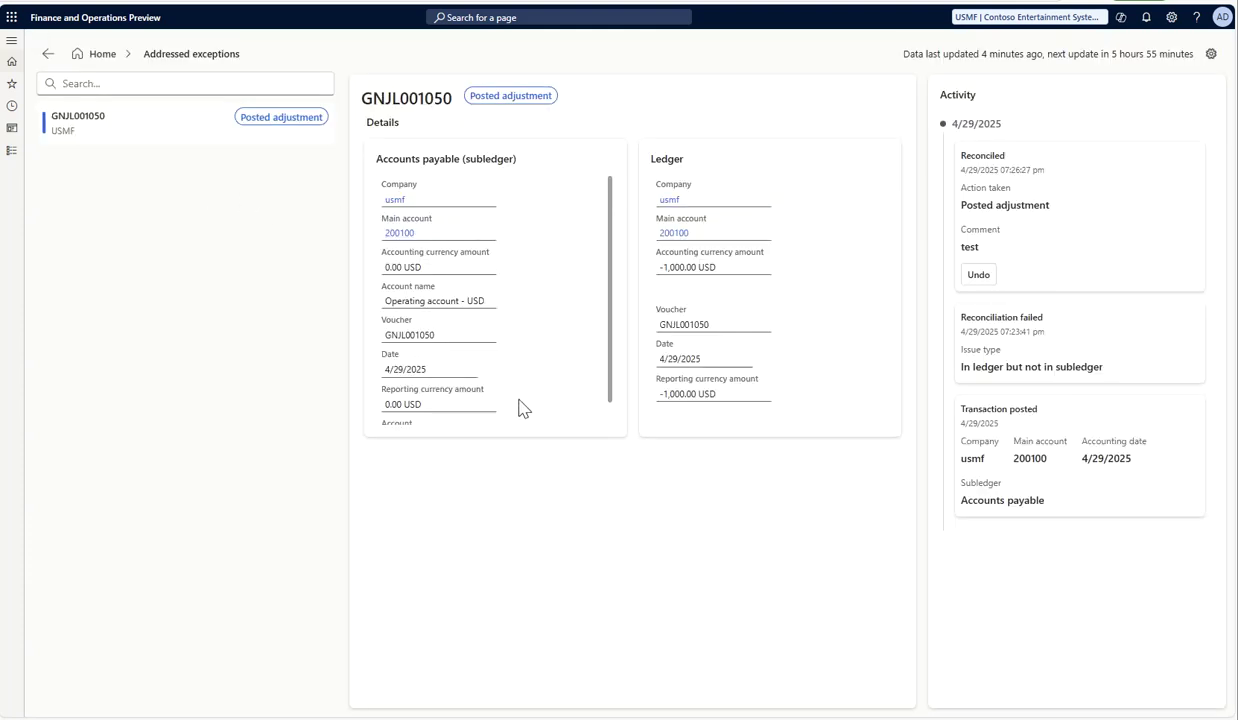
scroll(517, 405, down, 1)
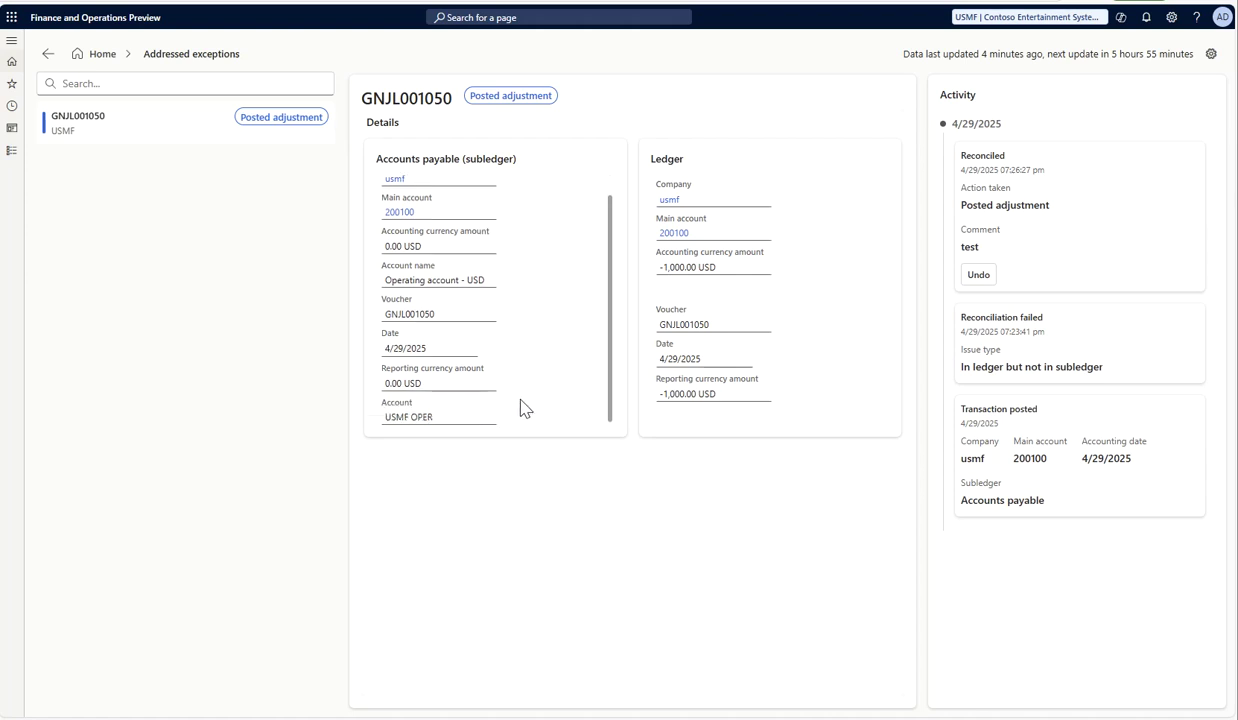
scroll(519, 410, up, 1)
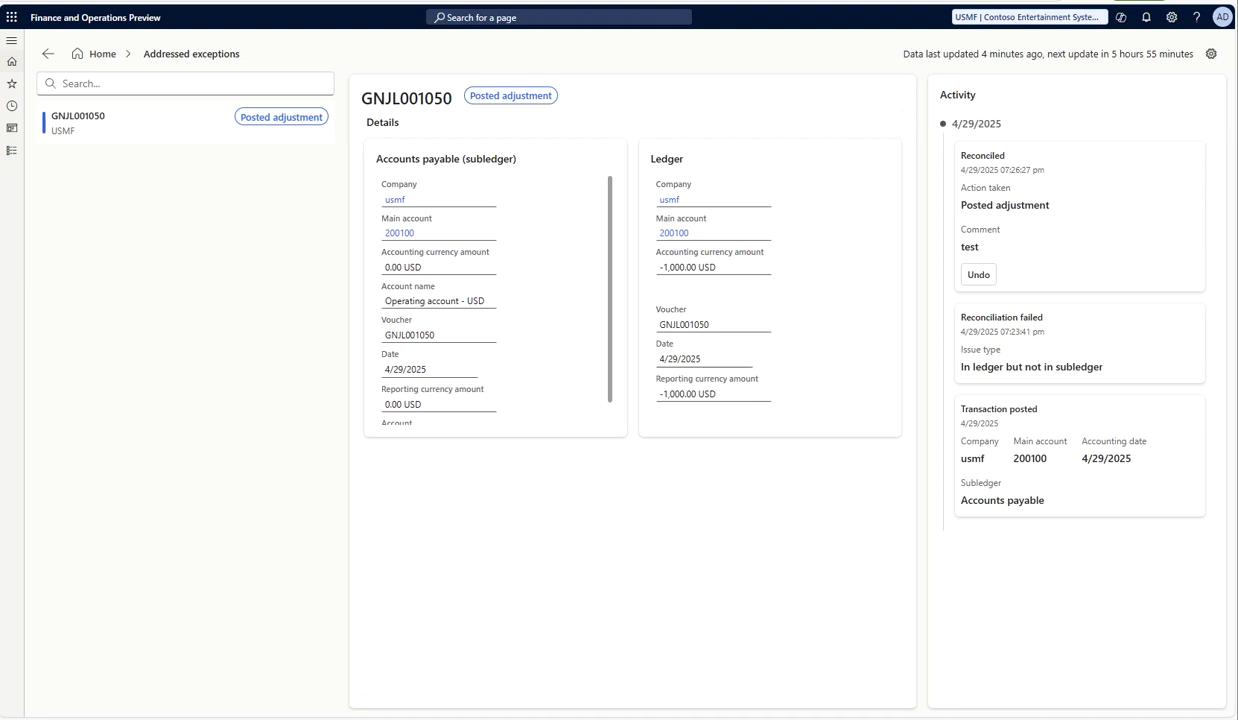
click(47, 55)
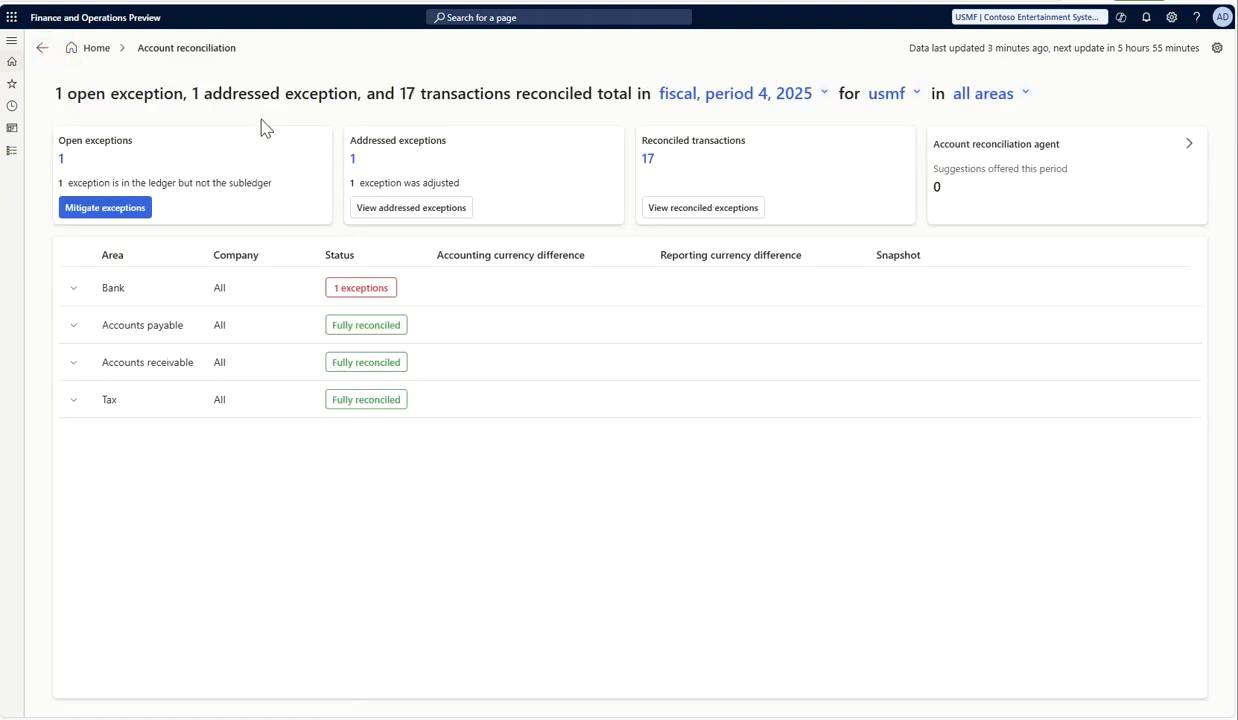